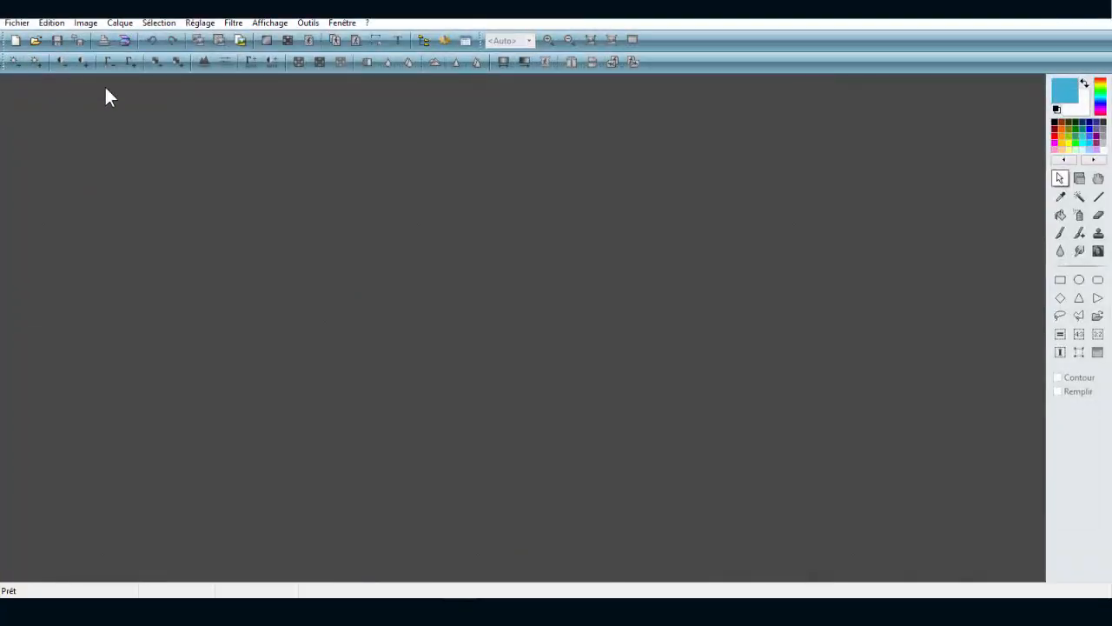
Step: Create a new 40 × 40 pixel image at 96 pixels per inch with automatic transparency enabled
click(17, 23)
click(24, 39)
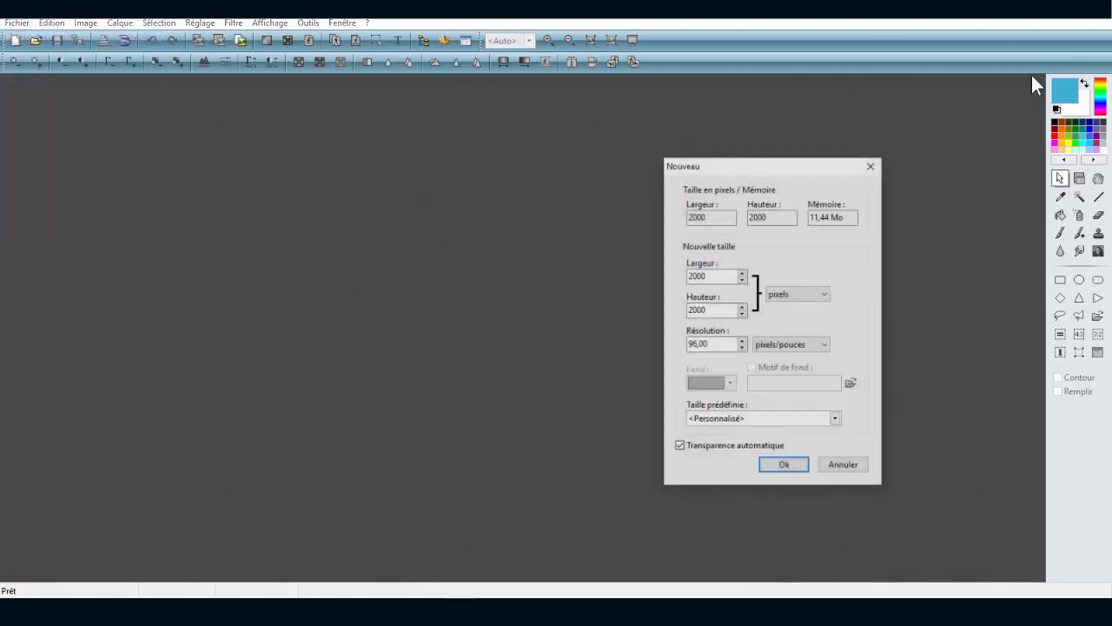
drag(709, 278, 339, 234)
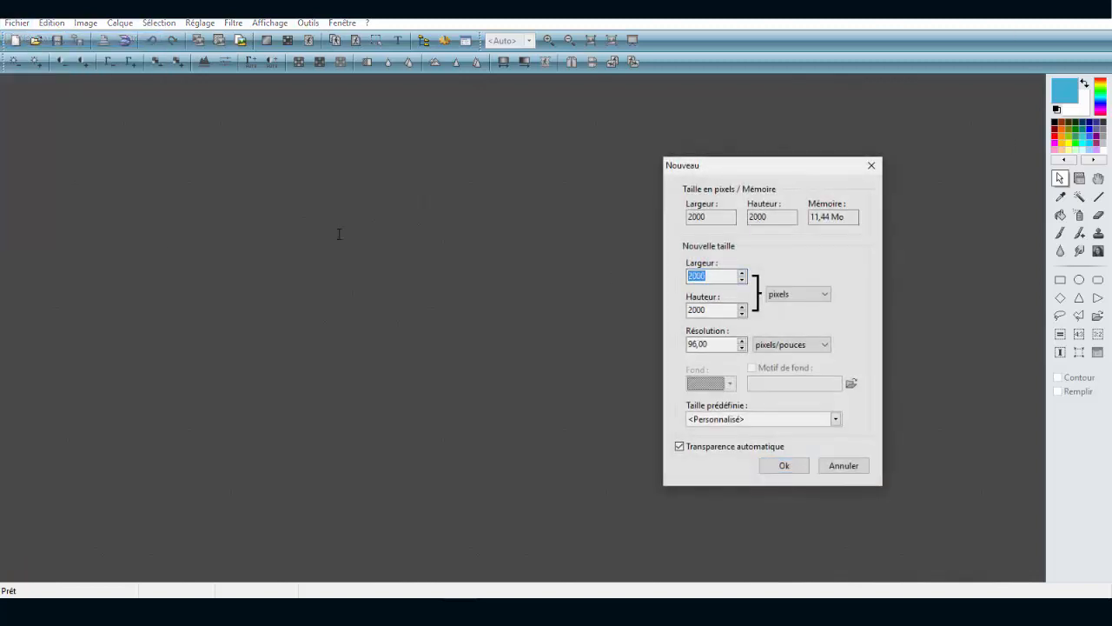
text(40)
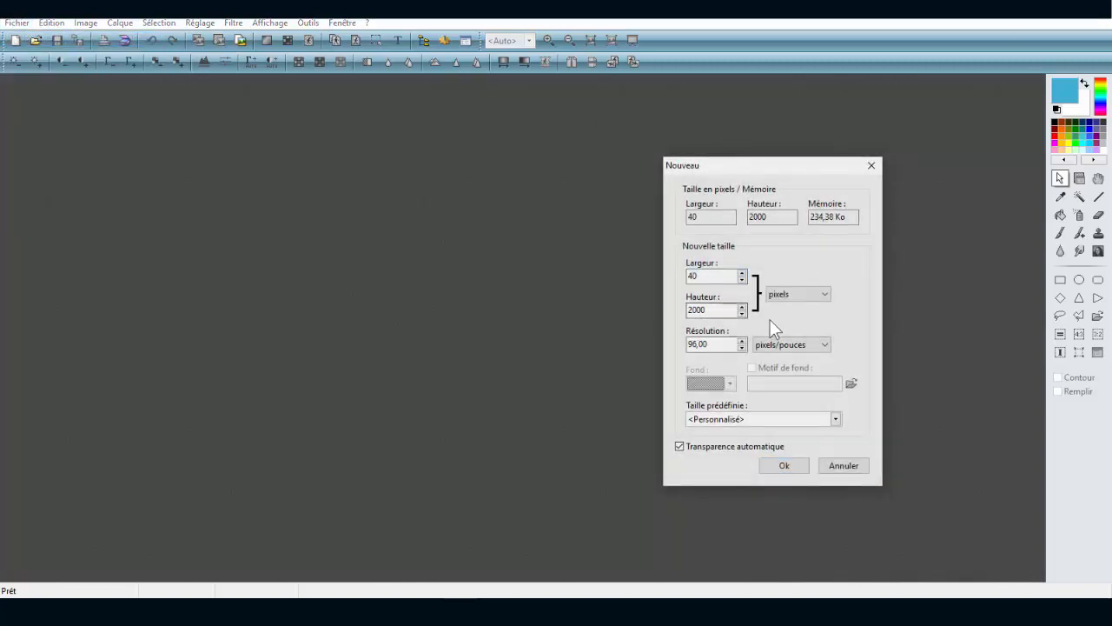
text(40)
click(727, 447)
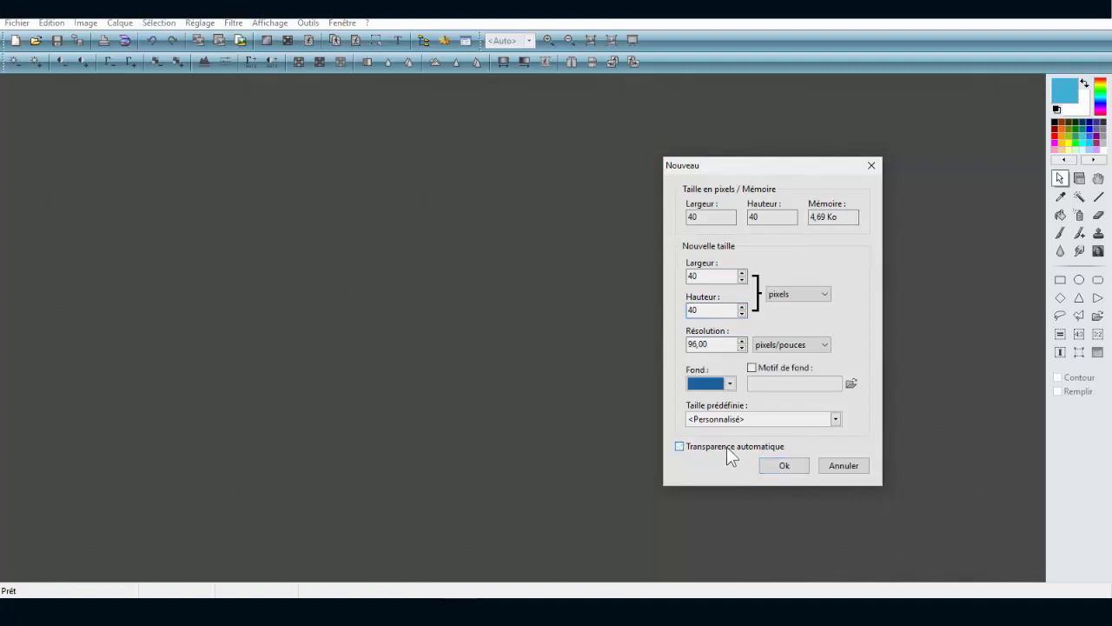
click(727, 445)
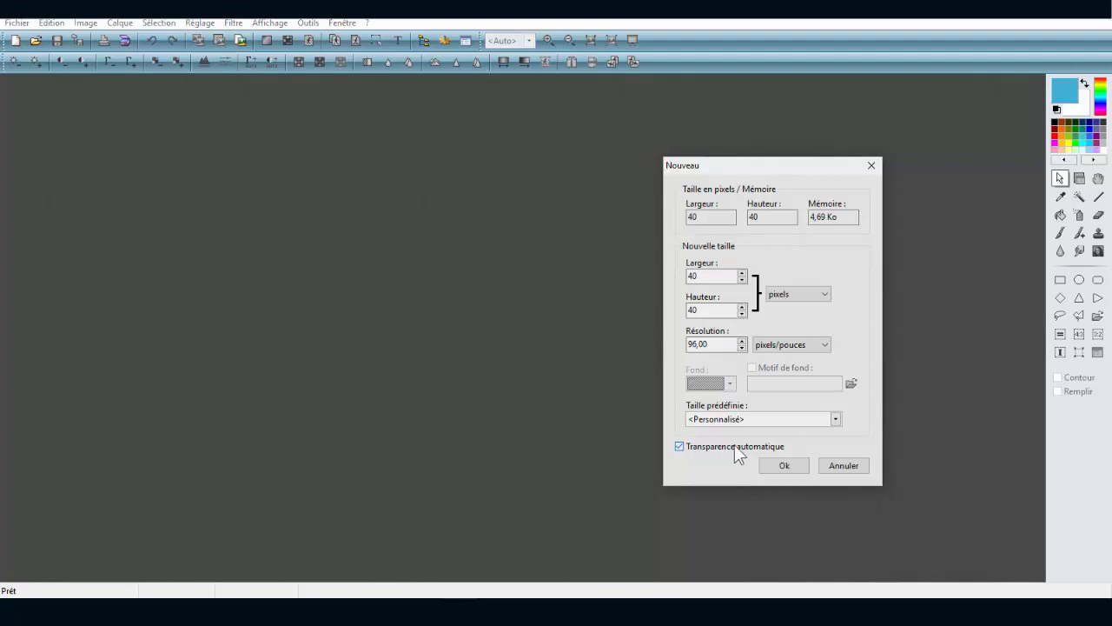
key(Return)
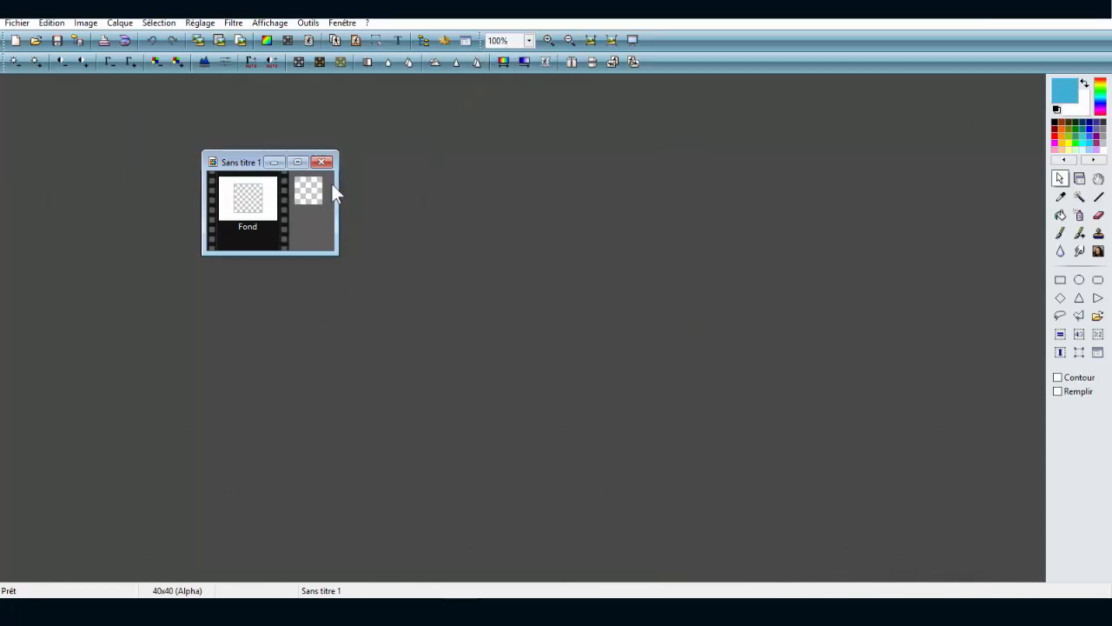
click(566, 40)
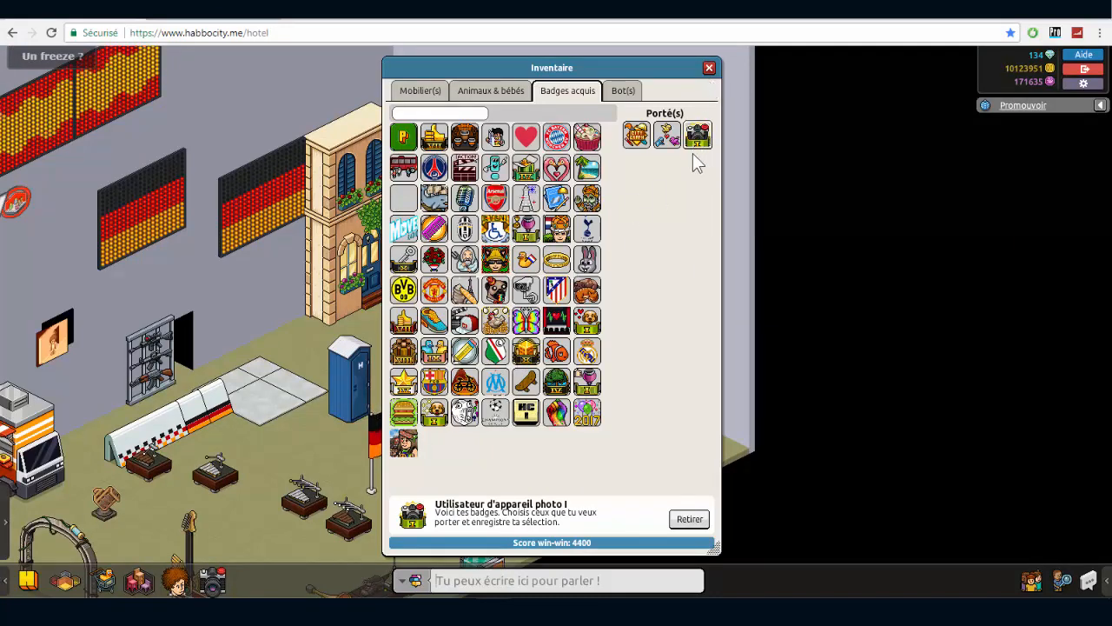
Step: In the HabboCity browser page, close the badge inventory and open the avatar's profile card with its worn badges
click(709, 68)
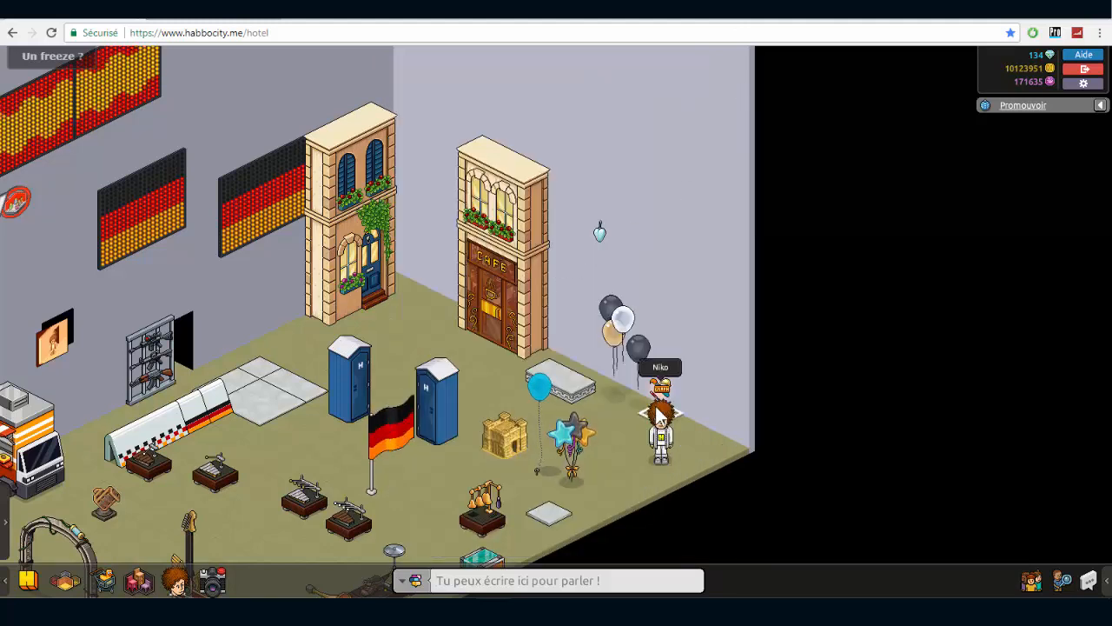
click(661, 421)
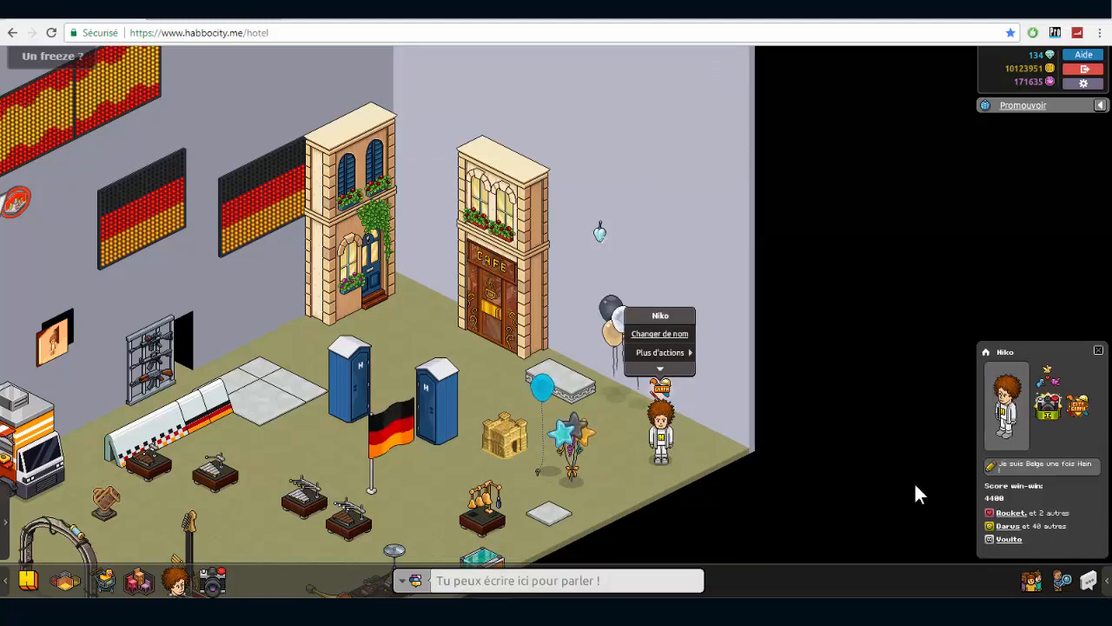
mouse_move(1035, 385)
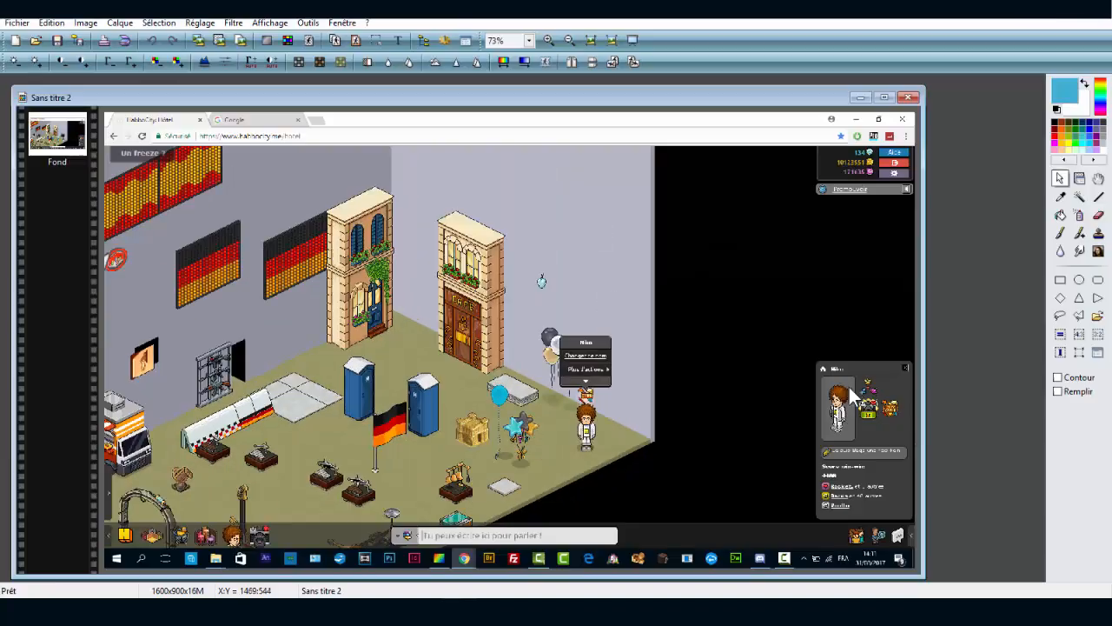
Step: In PhotoFiltre, crop the game screenshot to an area of about 73 × 96 pixels around the worn badges
drag(854, 384, 888, 432)
right_click(862, 410)
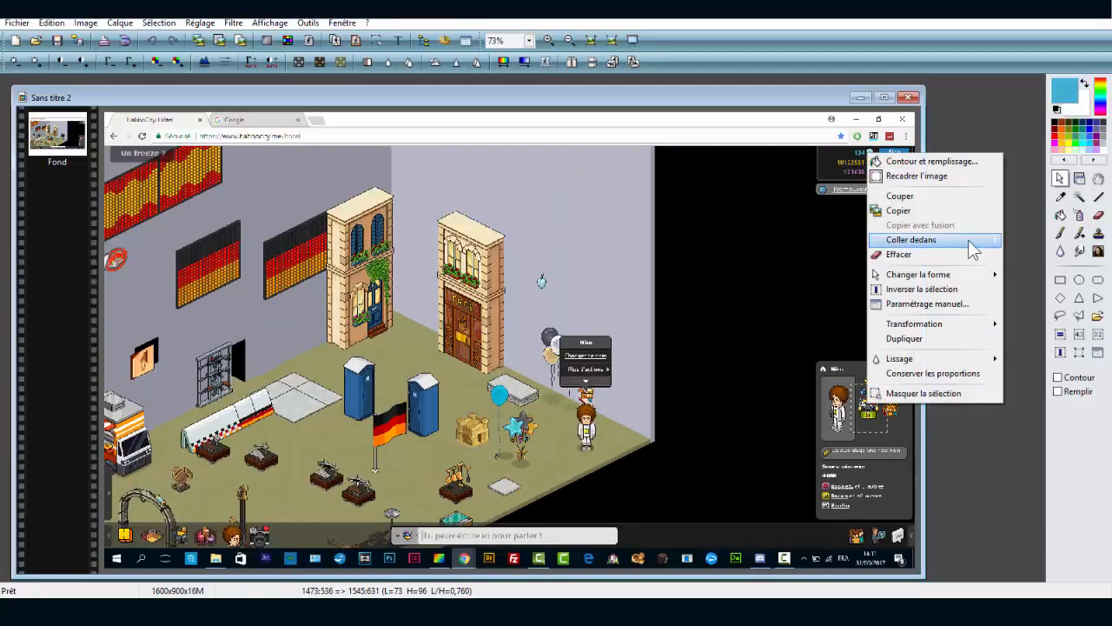
click(943, 174)
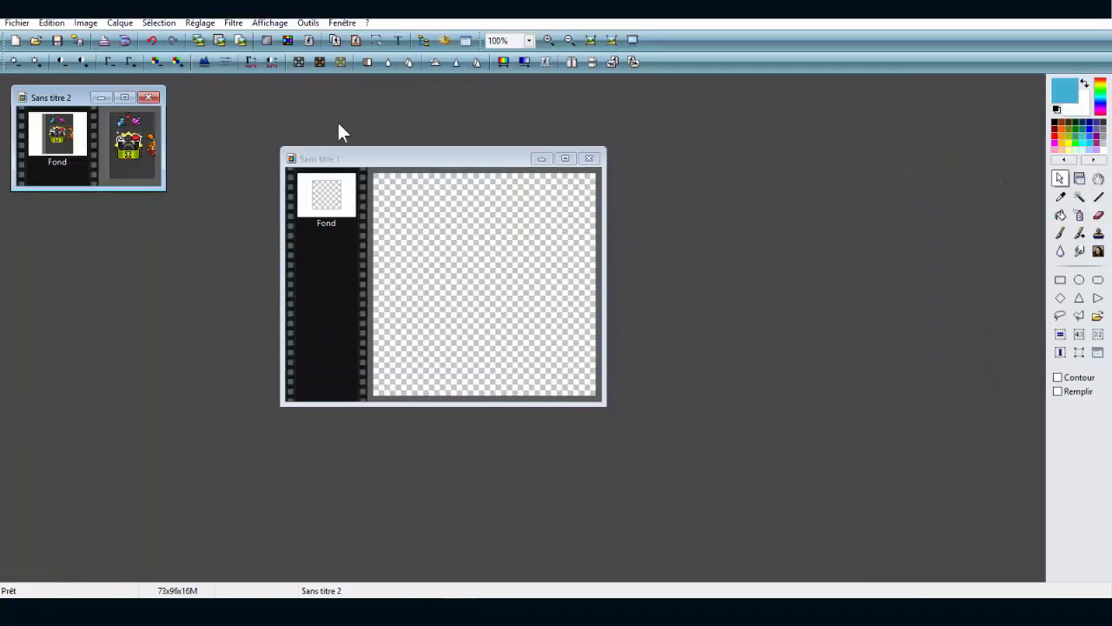
Step: Crop the screenshot further to a 40 × 40 pixel area that tightly frames the camera badge
click(547, 40)
click(548, 40)
click(548, 40)
click(547, 40)
drag(155, 203, 296, 348)
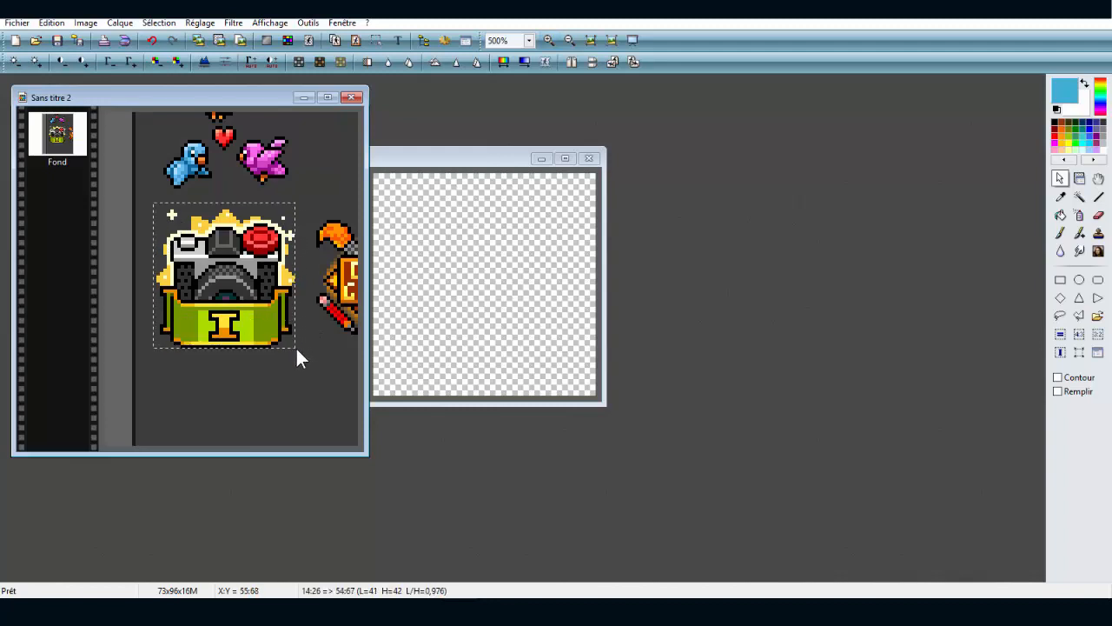
drag(157, 207, 204, 280)
drag(202, 275, 299, 349)
drag(251, 208, 250, 211)
right_click(249, 224)
click(276, 240)
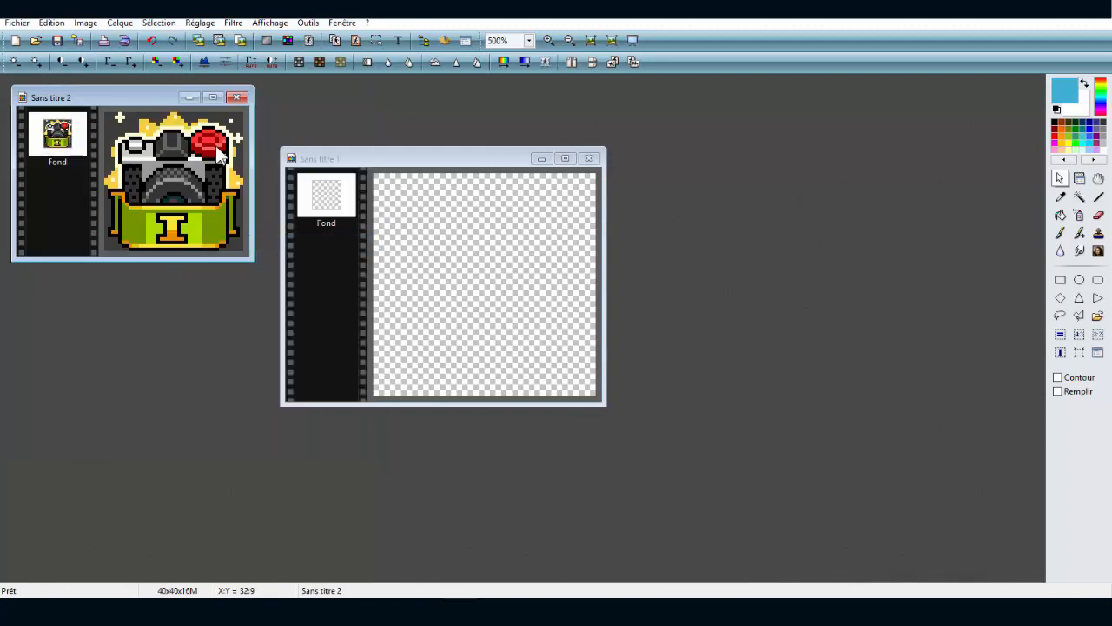
Step: Copy the cropped camera badge and paste it as a new layer into the blank transparent image
right_click(216, 145)
click(254, 203)
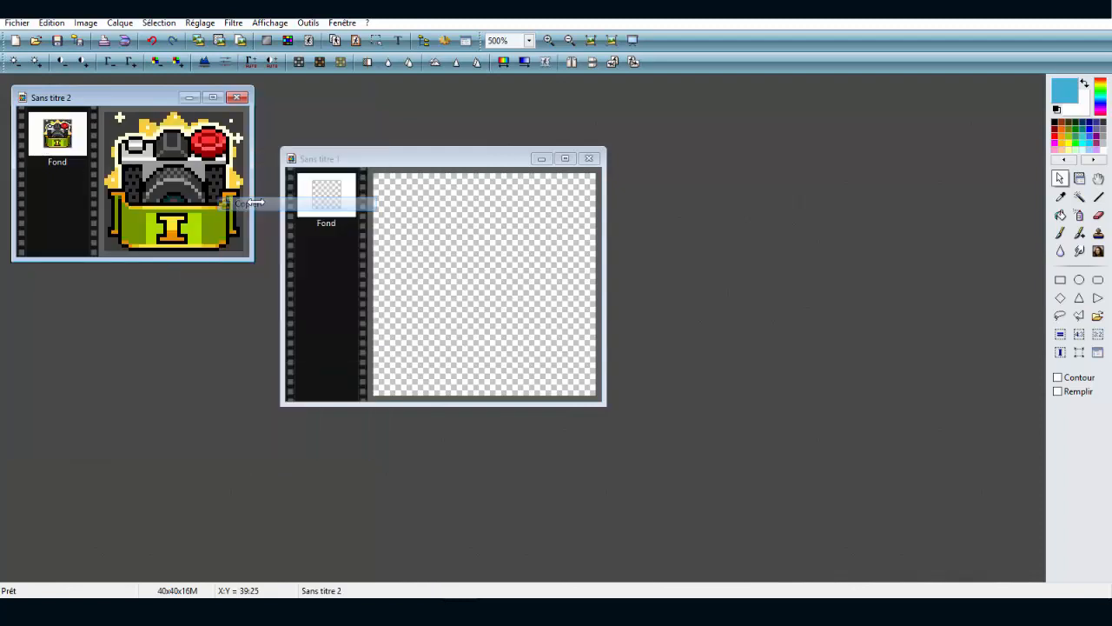
click(468, 228)
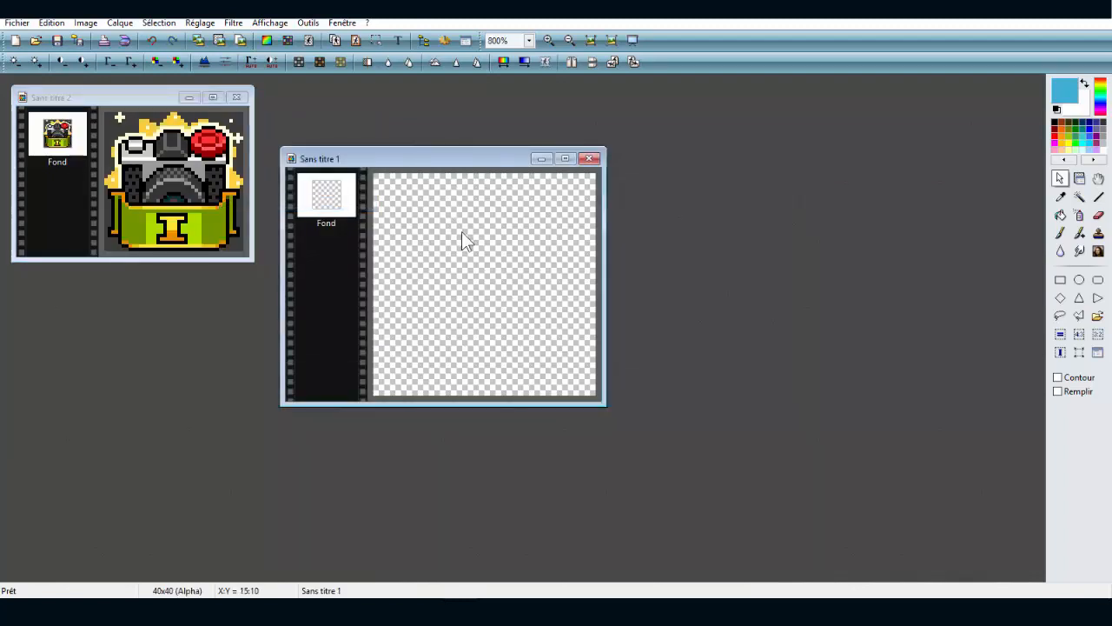
right_click(462, 231)
click(518, 320)
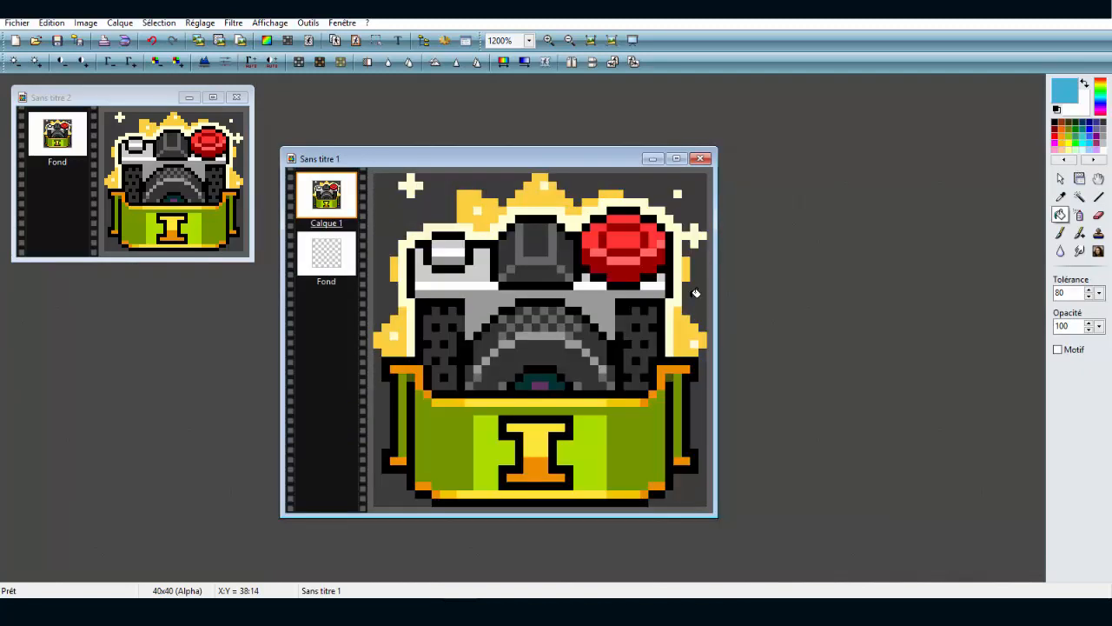
Step: Fill the dark grey background areas above and beside the camera with light blue
click(704, 280)
click(650, 179)
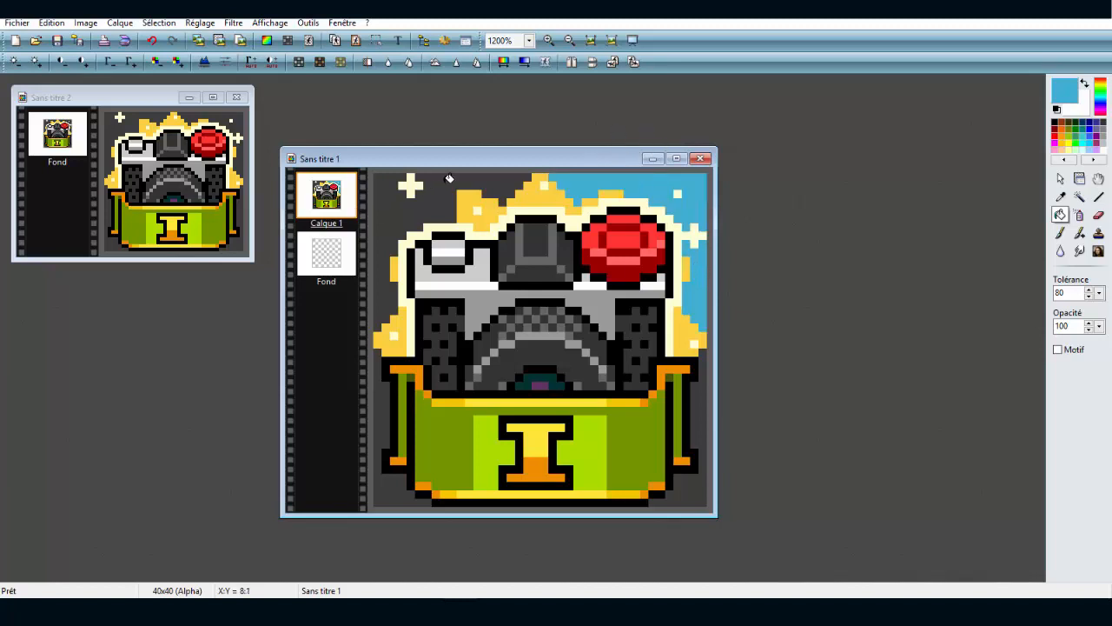
click(434, 187)
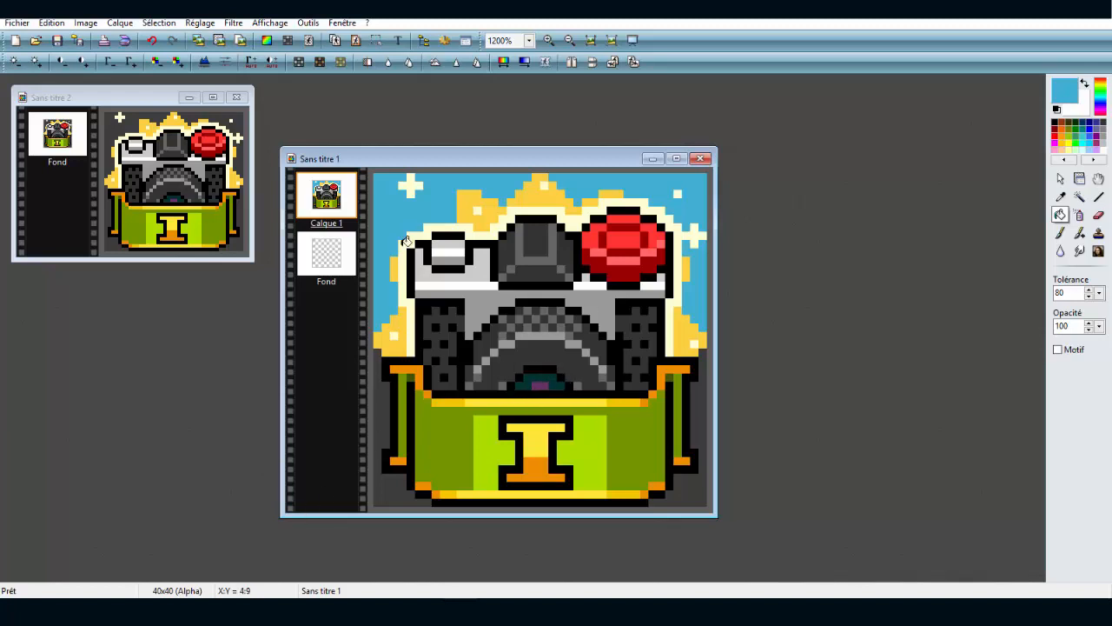
Step: Set the fill tolerance to 1 and fill both lower background corners beside the green base with light blue
click(390, 418)
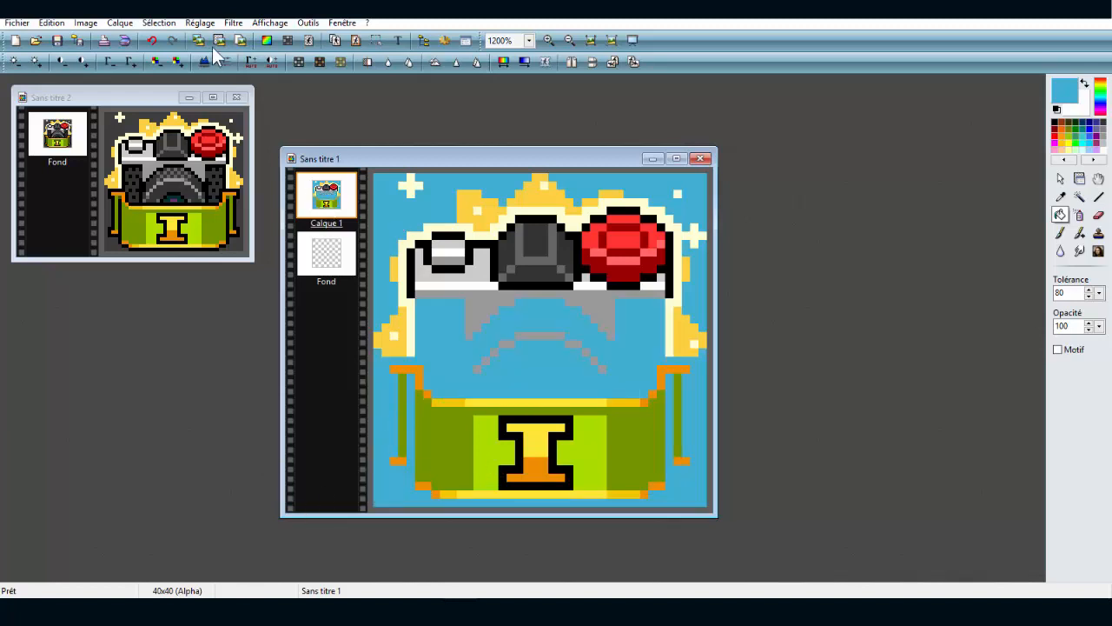
click(151, 40)
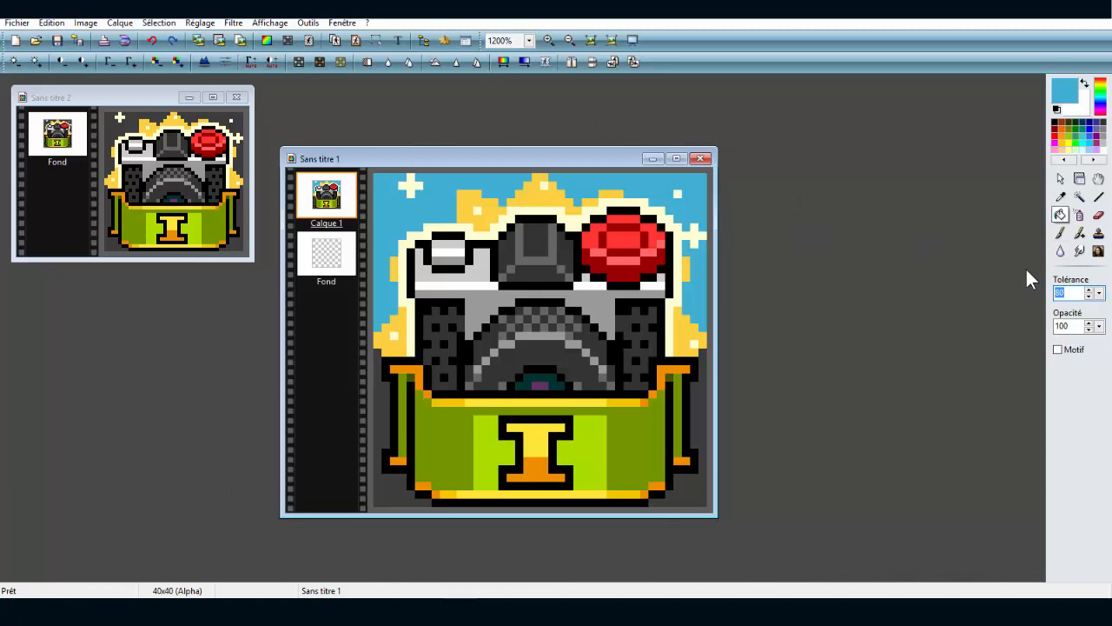
text(1)
click(388, 394)
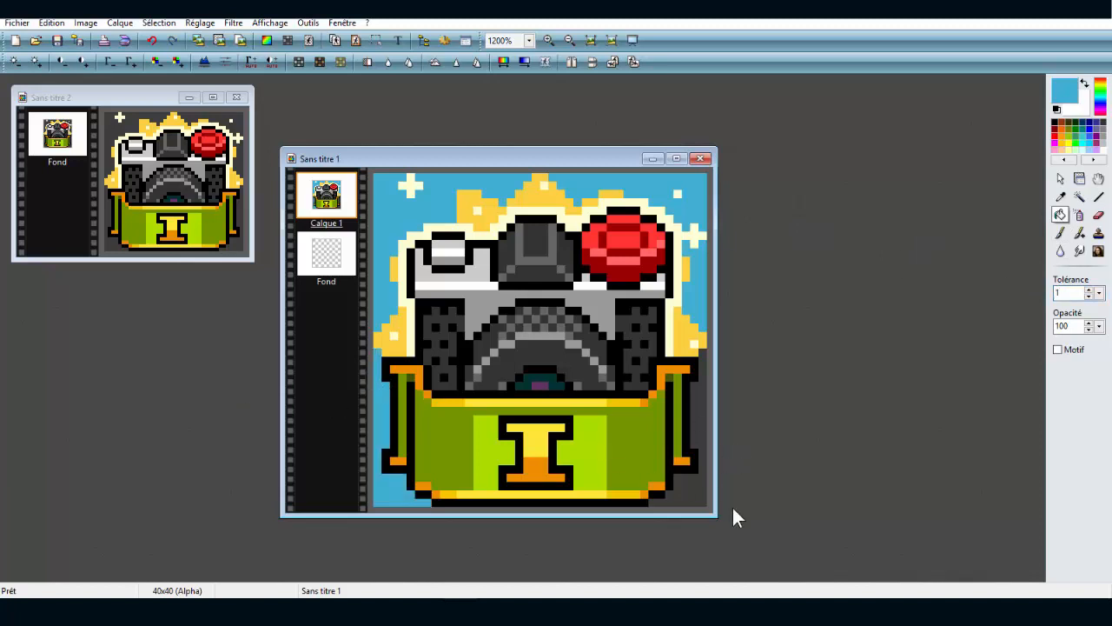
click(701, 498)
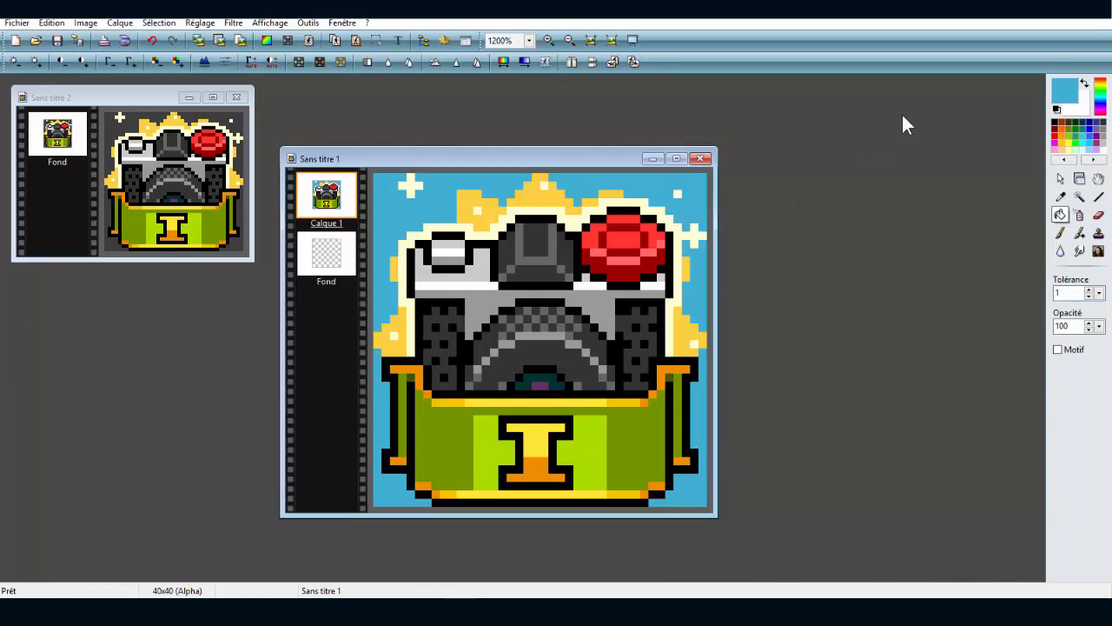
Step: Paint over the green base and its Roman numeral in light blue, using a large square brush for the bulk
click(1060, 196)
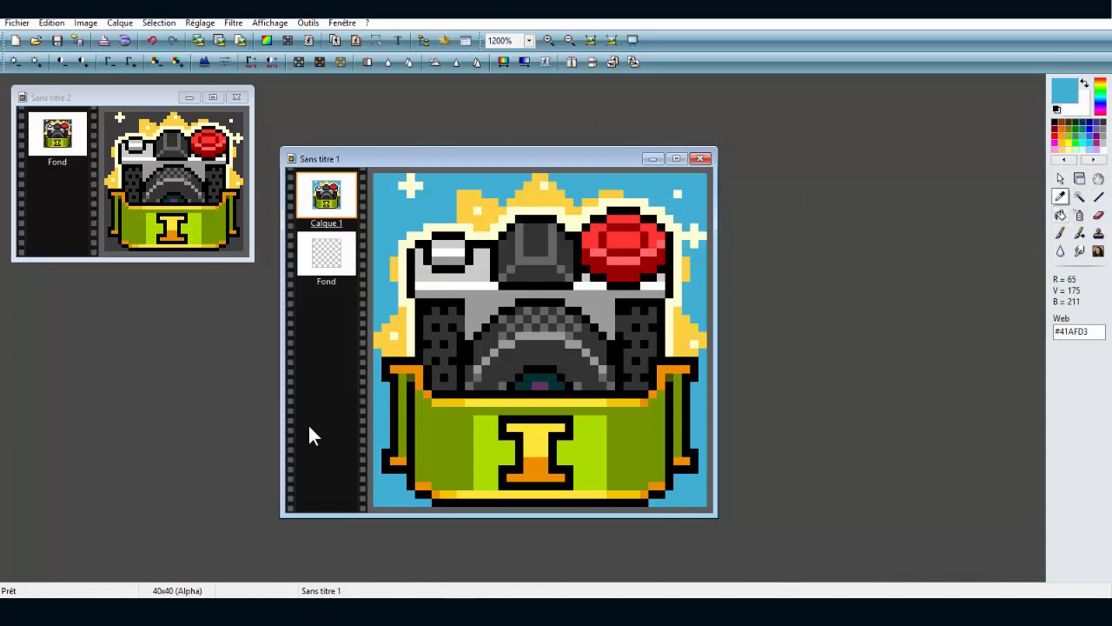
click(1060, 233)
click(1059, 282)
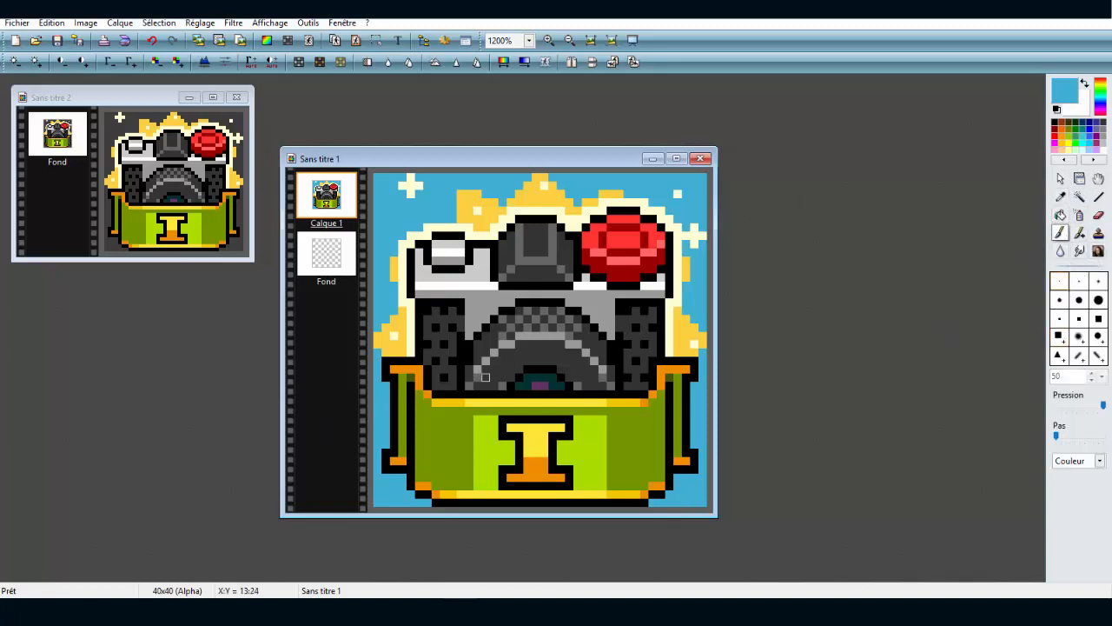
drag(420, 360, 423, 487)
click(1099, 318)
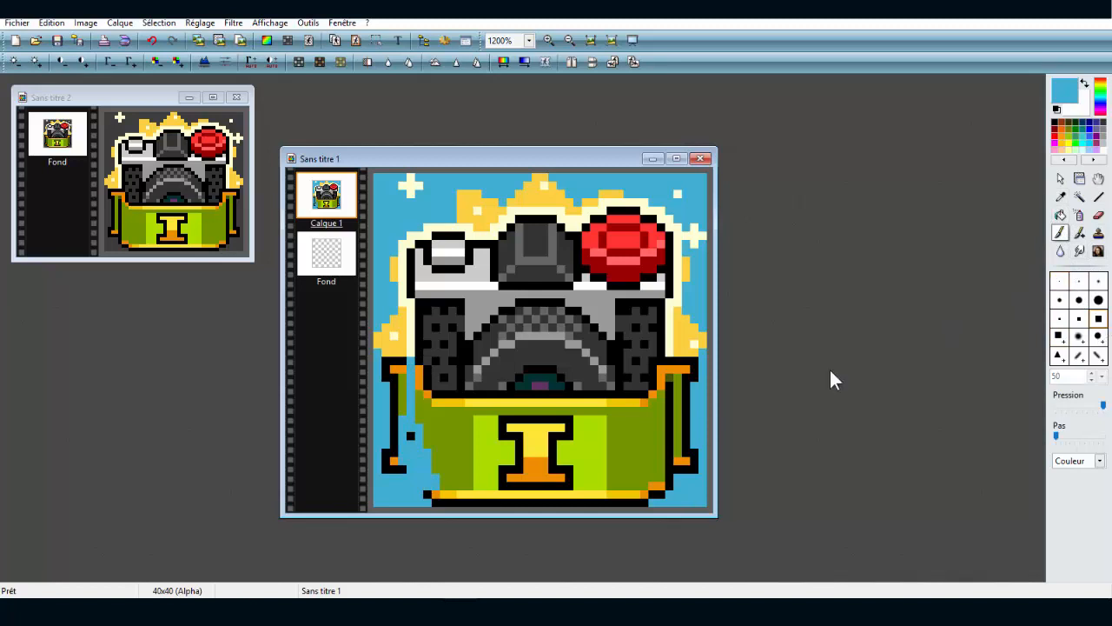
mouse_move(453, 428)
mouse_down()
mouse_move(561, 436)
mouse_move(470, 487)
mouse_up()
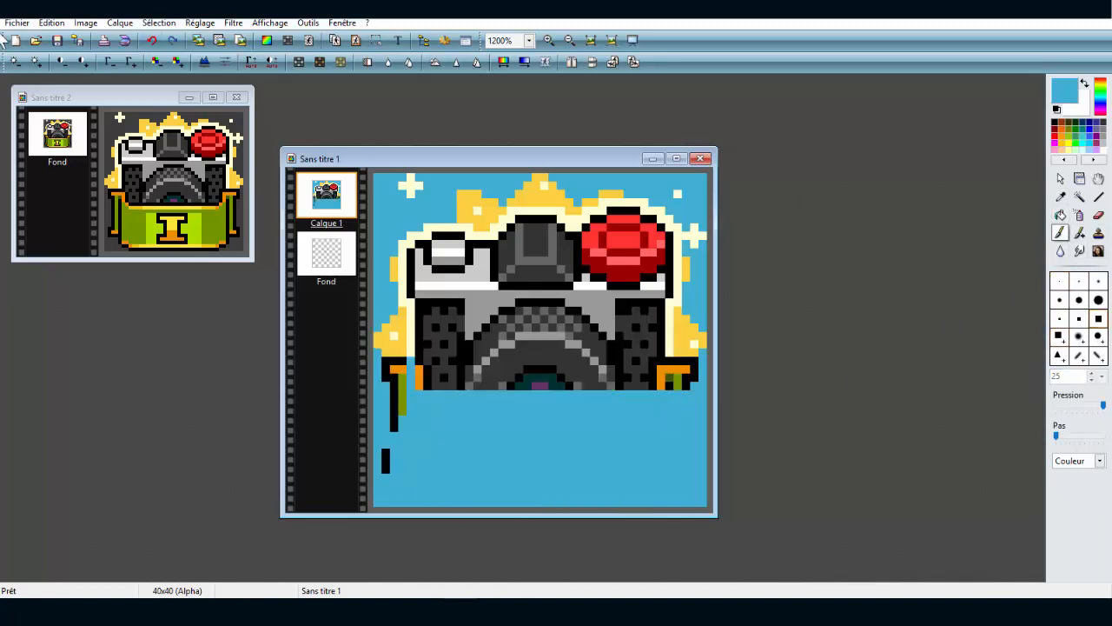
Step: Cover the remaining base and bracket fragments on both sides of the camera in light blue with the smallest brush
click(52, 23)
click(605, 427)
click(1060, 282)
mouse_move(386, 369)
mouse_down()
mouse_move(399, 389)
mouse_move(386, 469)
mouse_up()
Step: Enlarge the original badge for reference, place the edited image beside it and view the edit at 100%
click(144, 97)
scroll(174, 174, up, 3)
drag(474, 162, 606, 160)
mouse_move(794, 367)
mouse_down()
mouse_move(819, 375)
mouse_move(804, 383)
mouse_up()
click(569, 40)
click(569, 40)
click(569, 40)
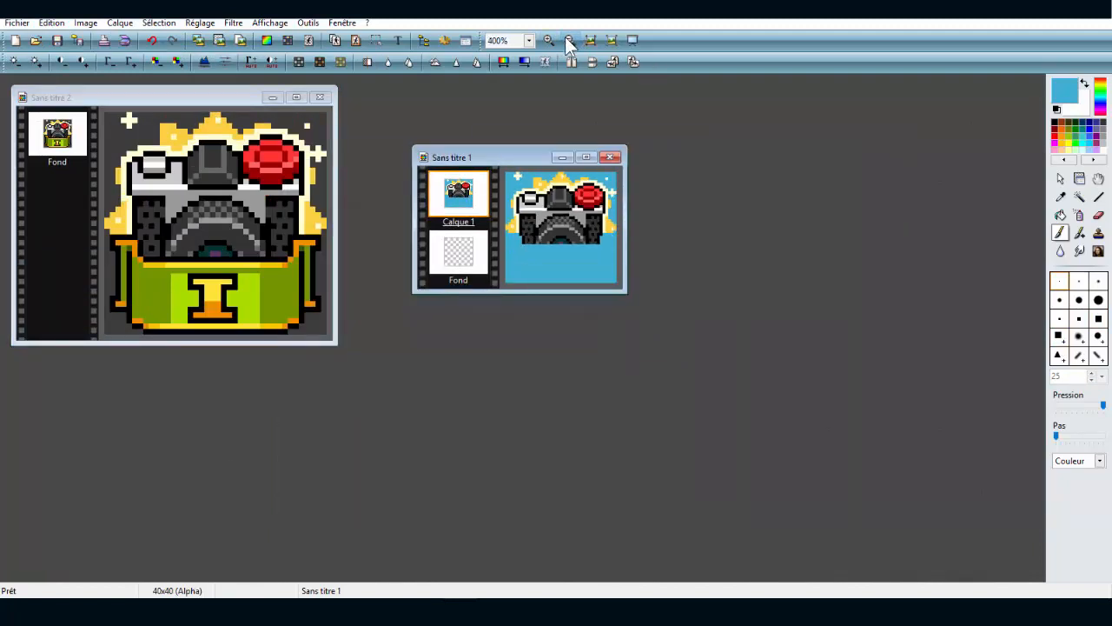
click(569, 40)
click(570, 40)
click(570, 40)
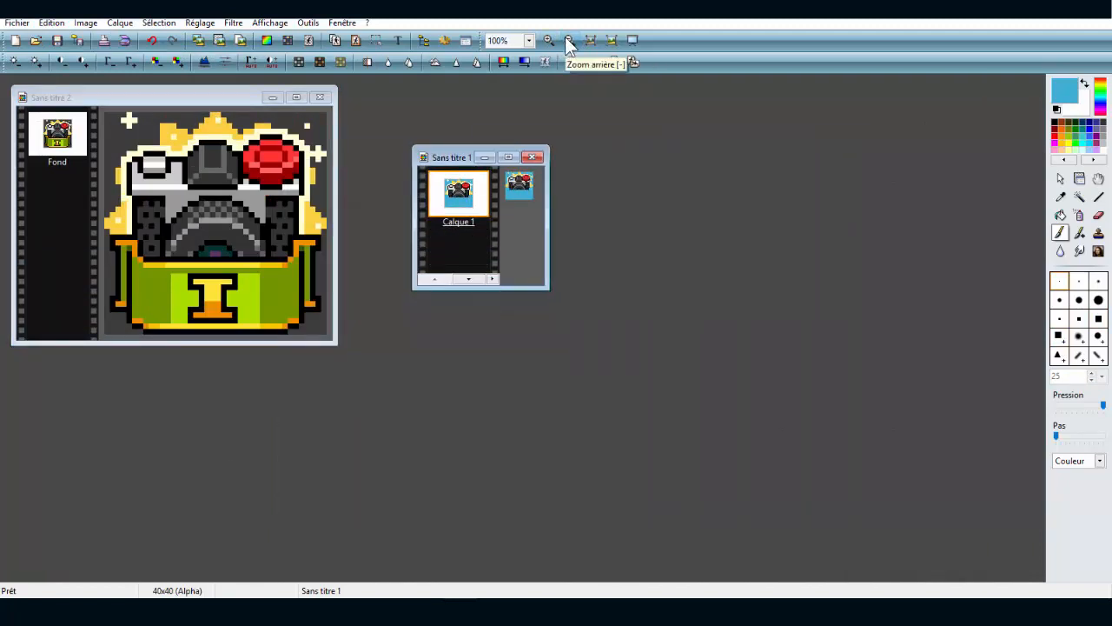
Step: Complete the lower half of the lens centre with a one-pixel black outline and dark teal ring, using colours sampled from the lens
click(555, 42)
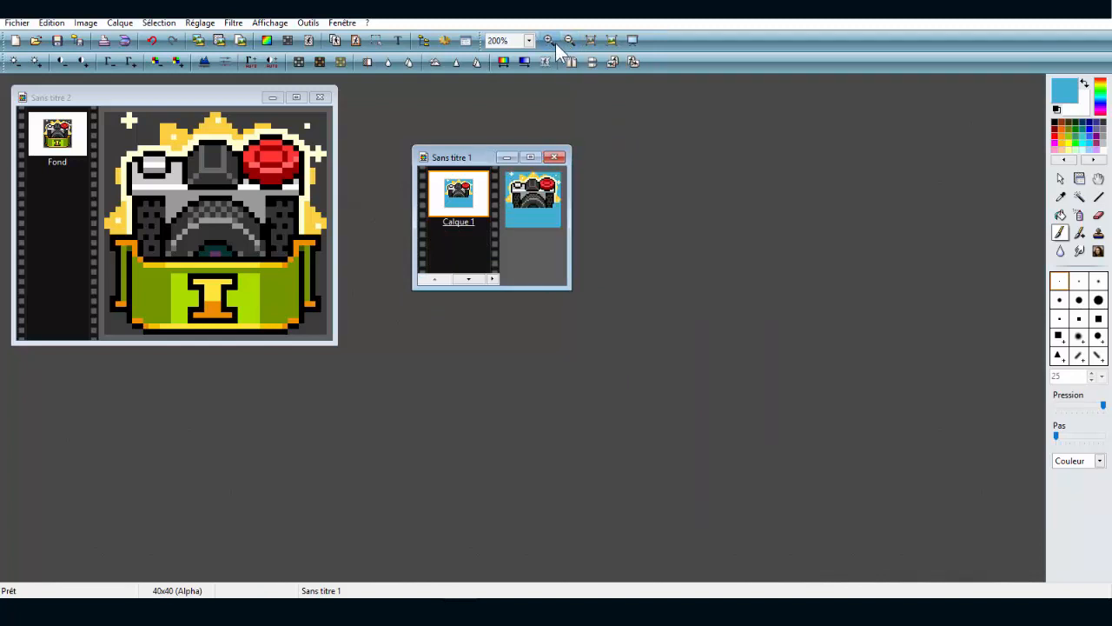
click(555, 42)
click(554, 43)
click(554, 42)
click(554, 43)
click(554, 43)
click(554, 43)
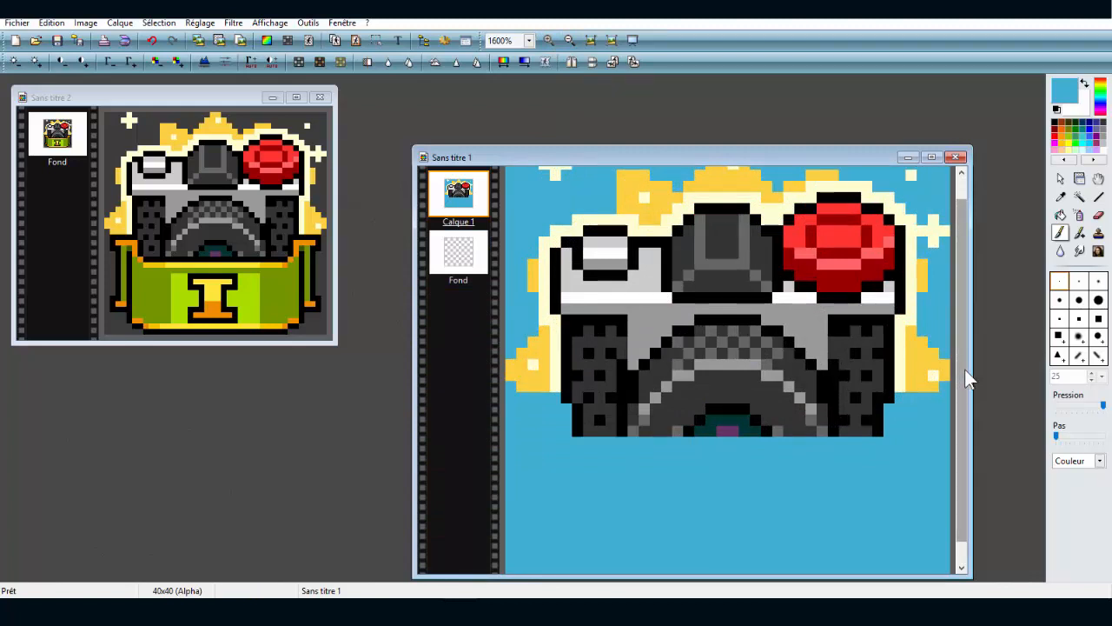
scroll(960, 409, down, 1)
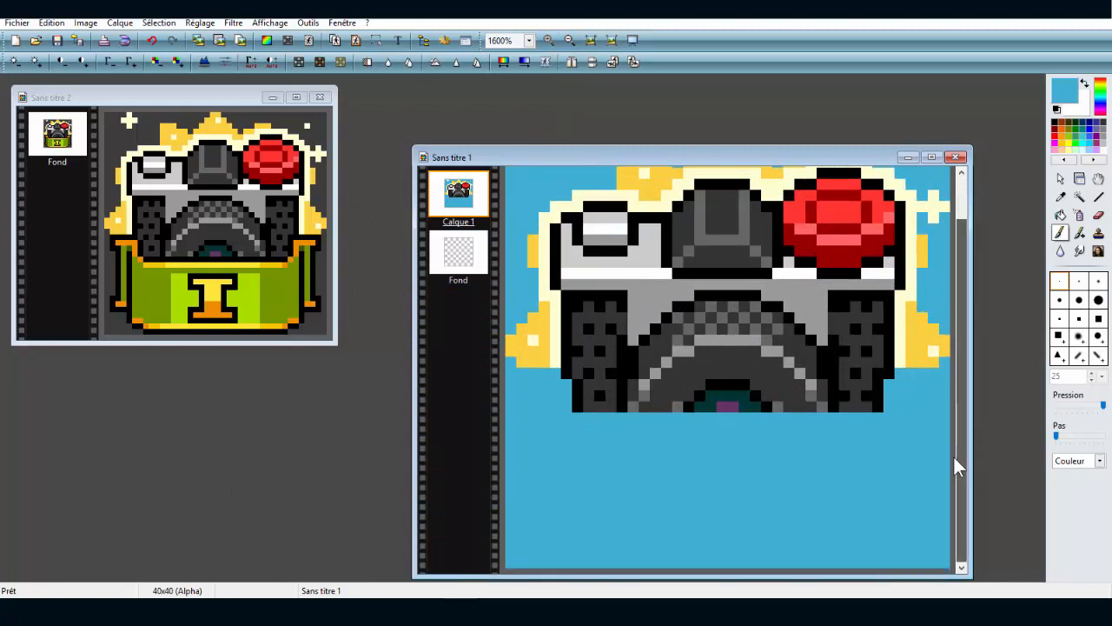
click(1061, 196)
click(736, 376)
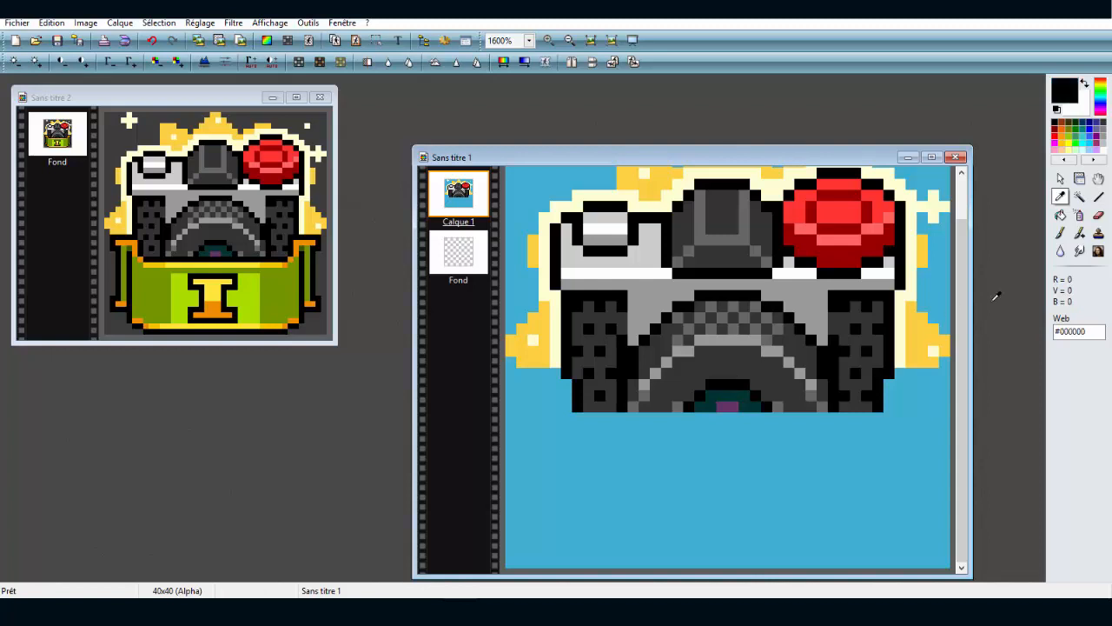
click(1061, 233)
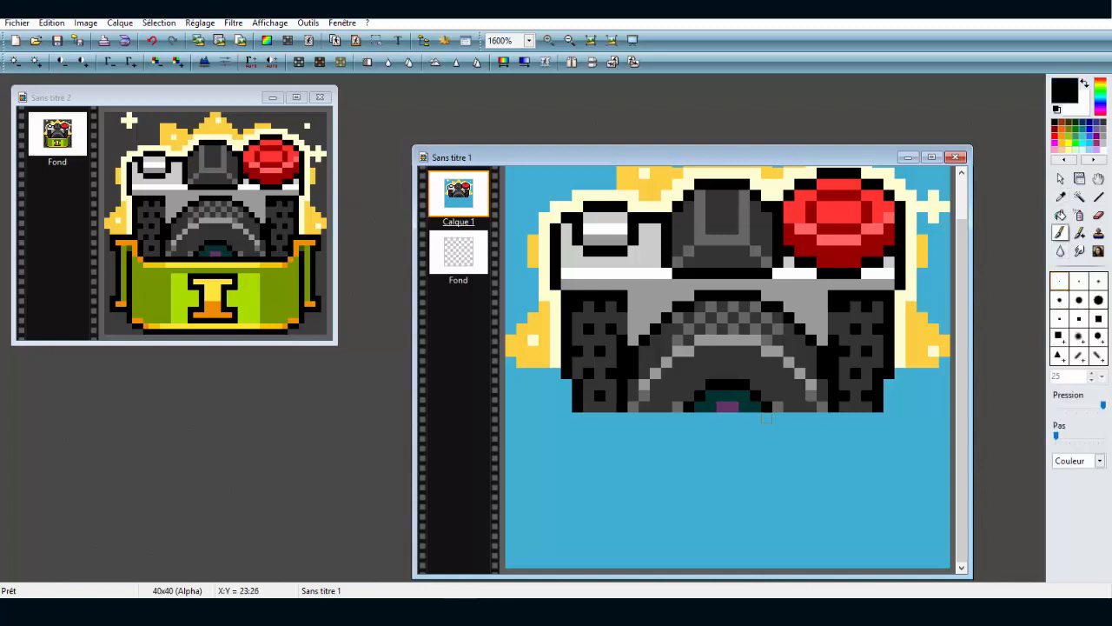
click(766, 418)
click(1061, 196)
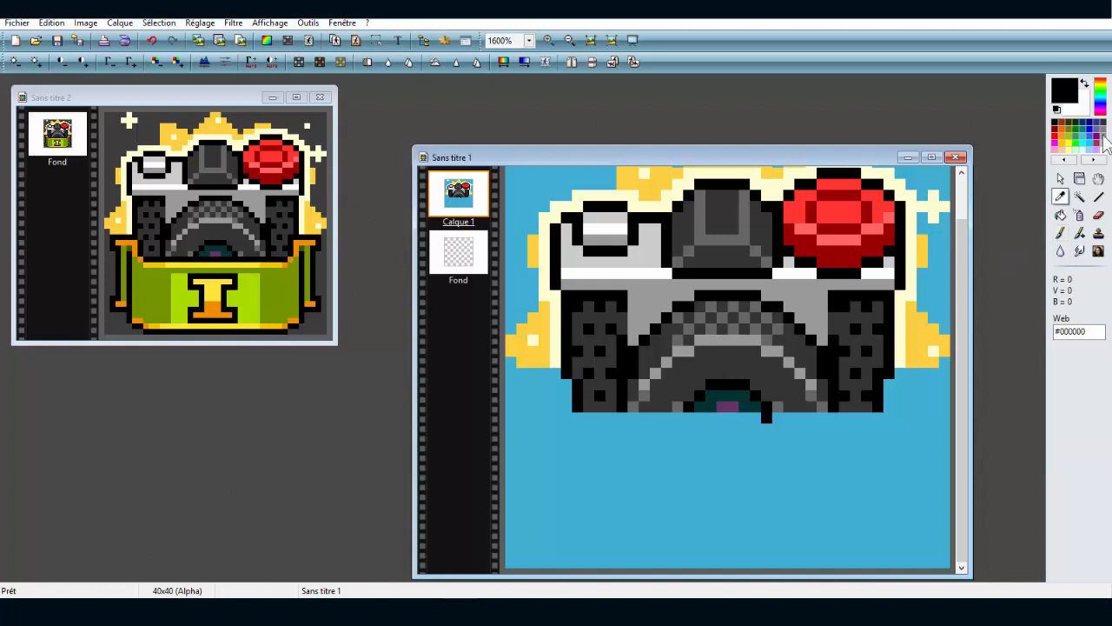
click(1060, 233)
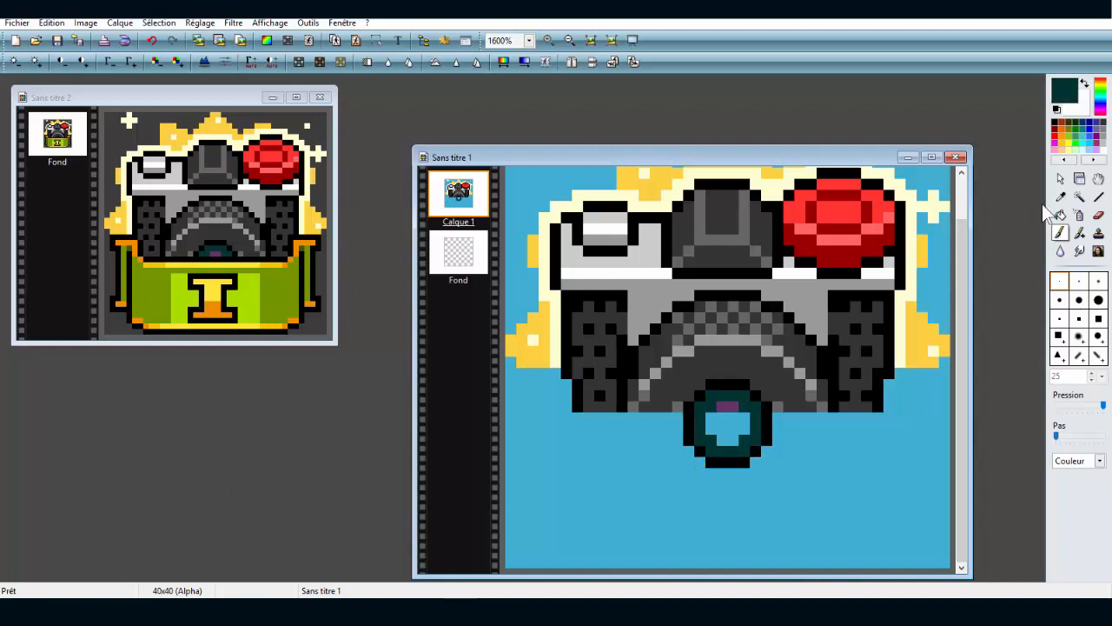
Step: Sample the purple #663466 from the lens and fill the light blue centre inside the teal ring with it
click(1060, 197)
click(729, 398)
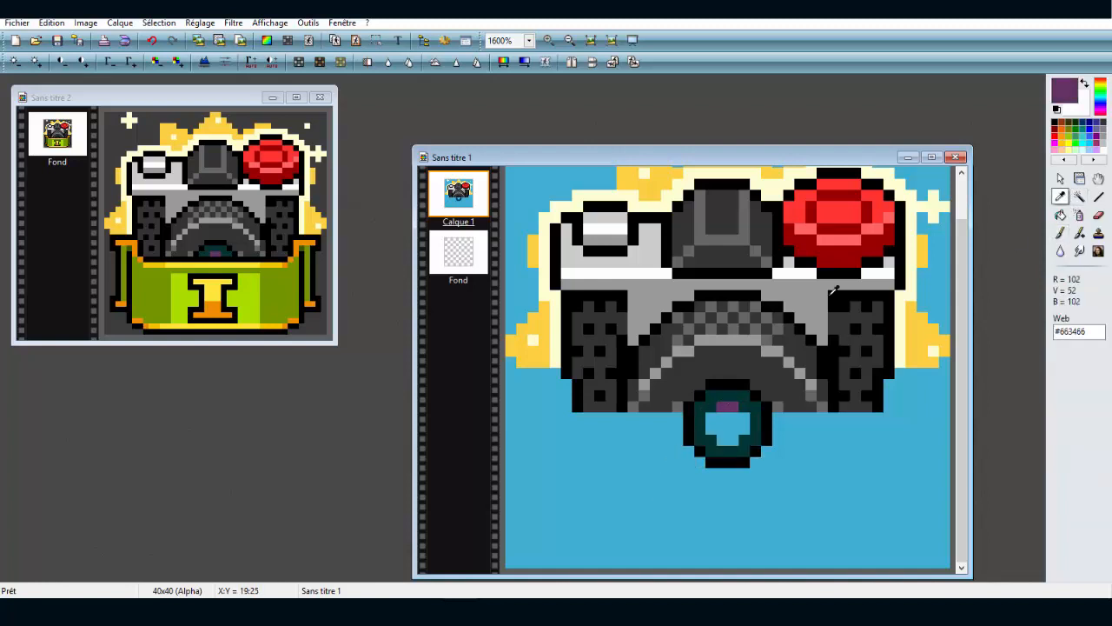
click(1060, 214)
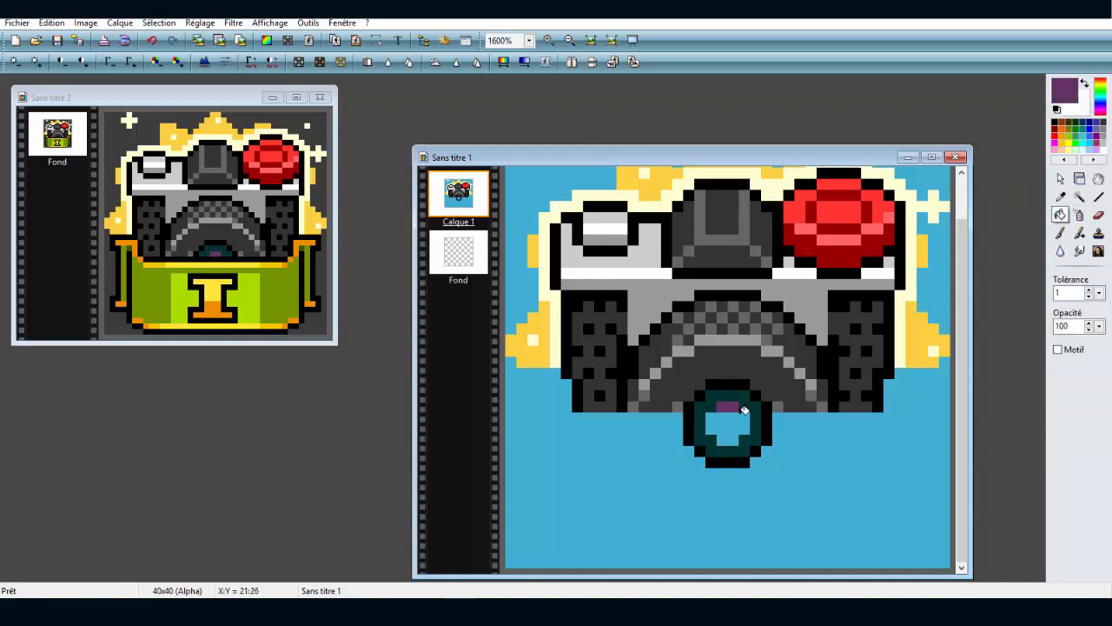
click(1060, 196)
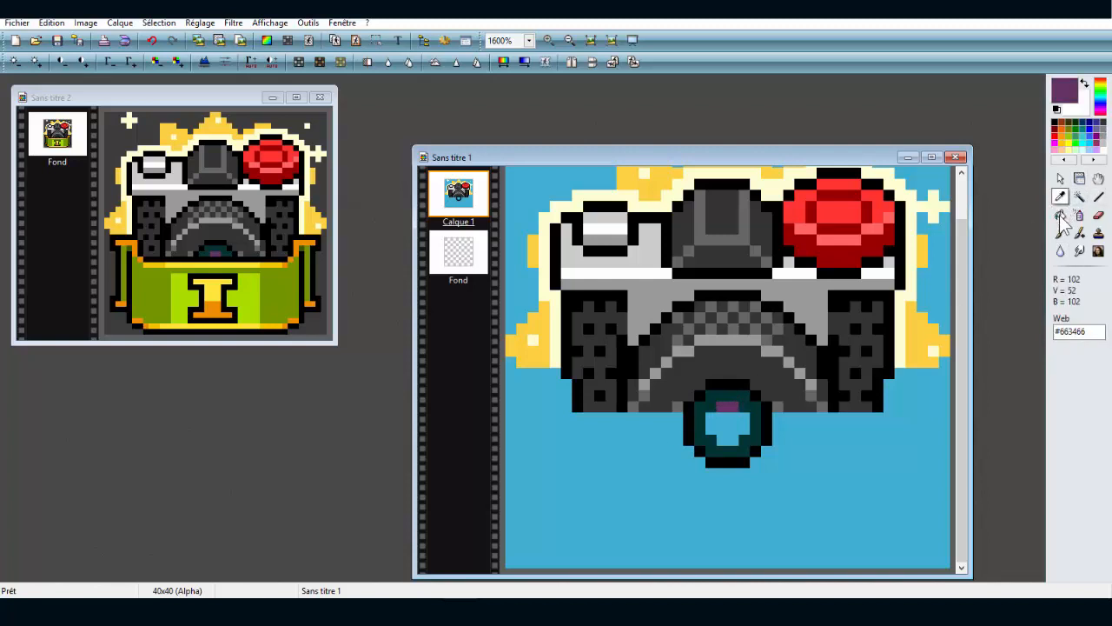
click(1060, 215)
click(741, 418)
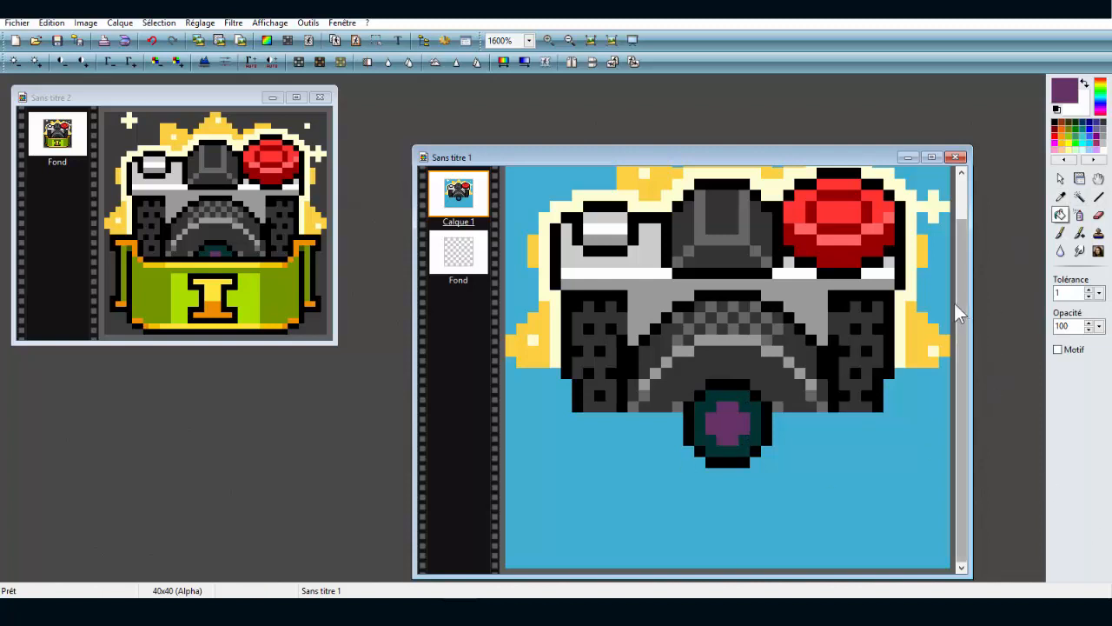
Step: Paint a block of the lens's sampled dark grey on each side of the lens centre, just below the camera's cut edge
click(1060, 197)
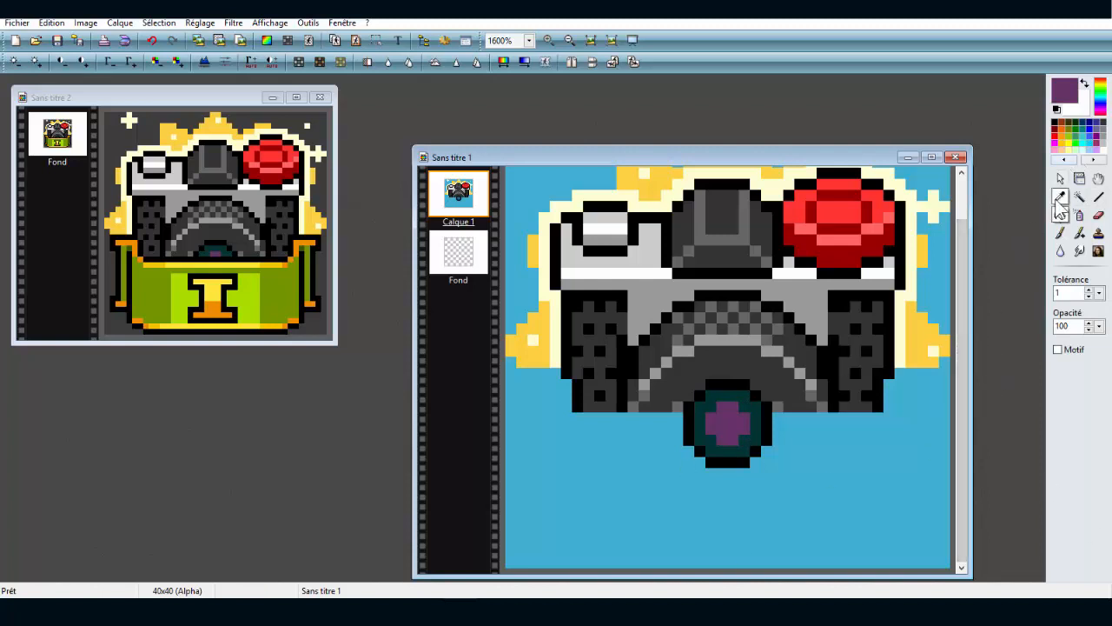
click(679, 373)
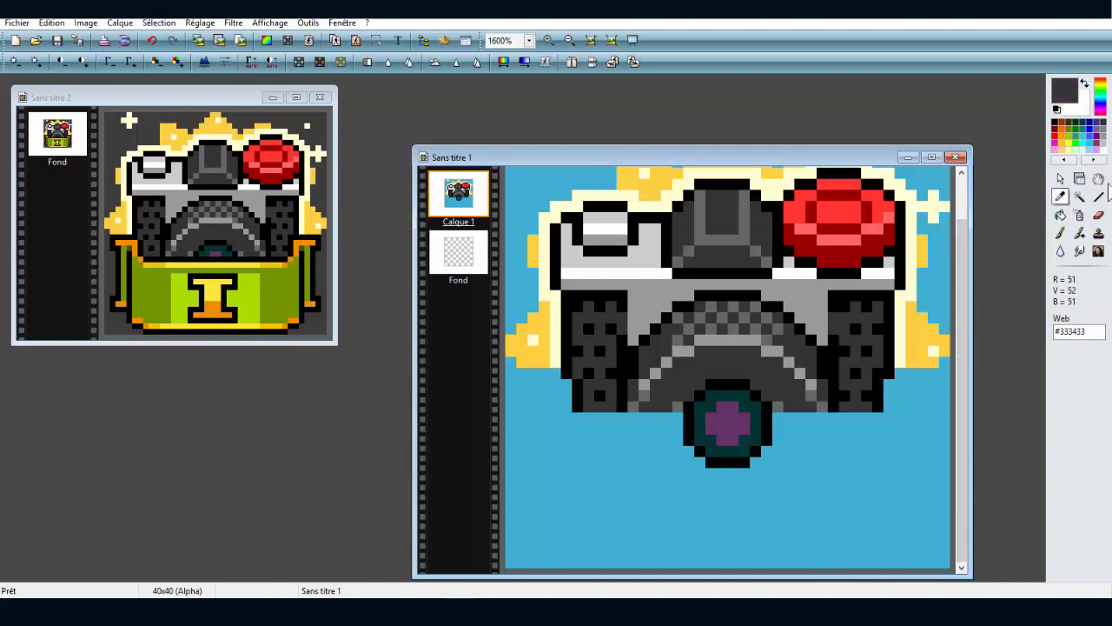
click(756, 371)
click(1062, 234)
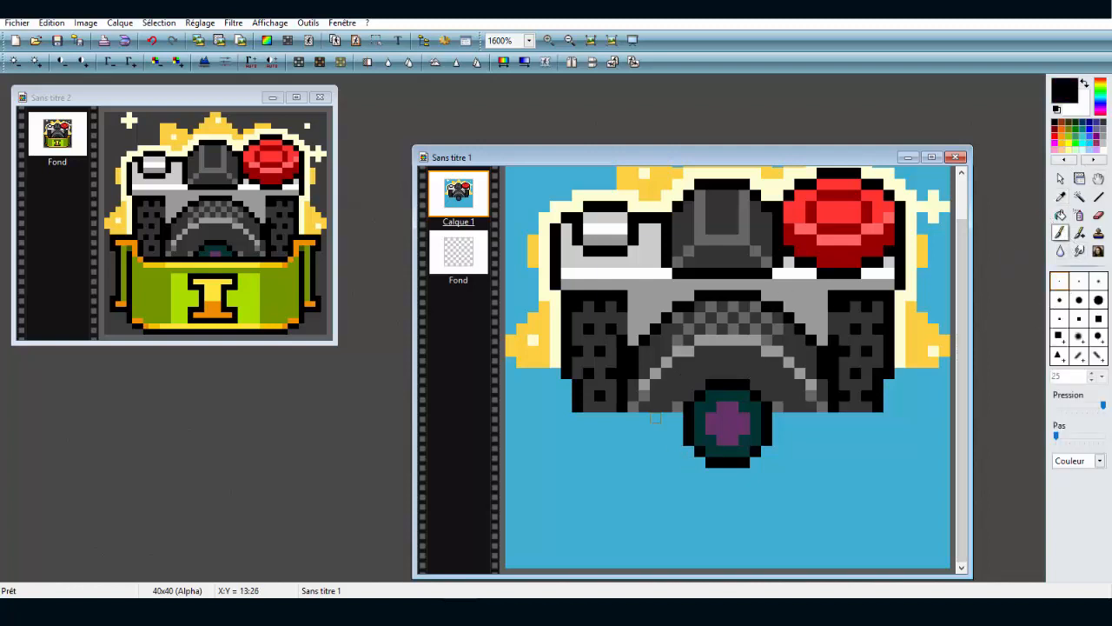
mouse_move(644, 418)
mouse_down()
mouse_move(644, 440)
mouse_move(656, 428)
mouse_move(666, 440)
mouse_up()
click(1061, 197)
click(666, 395)
click(1060, 233)
mouse_move(800, 418)
mouse_down()
mouse_move(790, 418)
mouse_move(811, 439)
mouse_up()
Step: Copy the 18 × 7 pixel area covering the lens's lower visible part and paste it as a new image enlarged to 1600%
click(1060, 178)
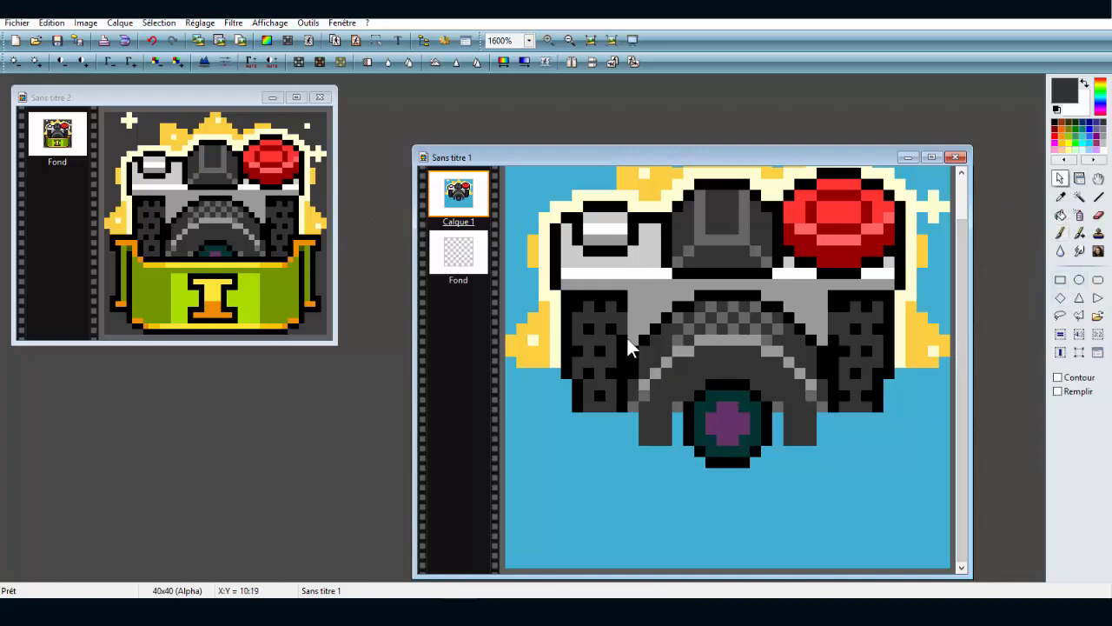
drag(634, 337, 839, 414)
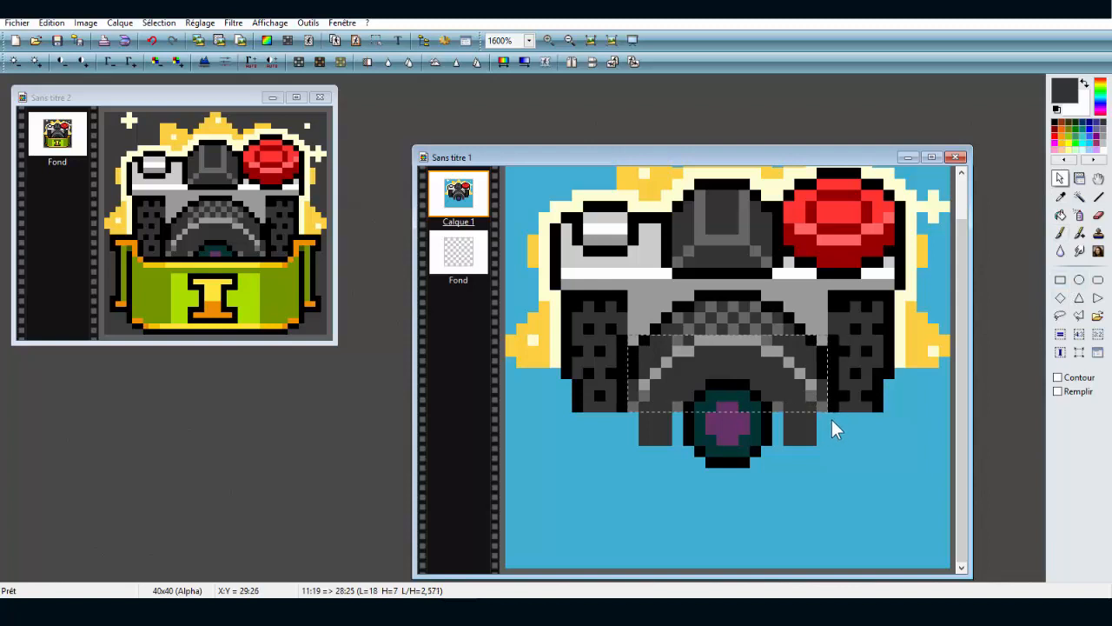
right_click(781, 359)
click(842, 171)
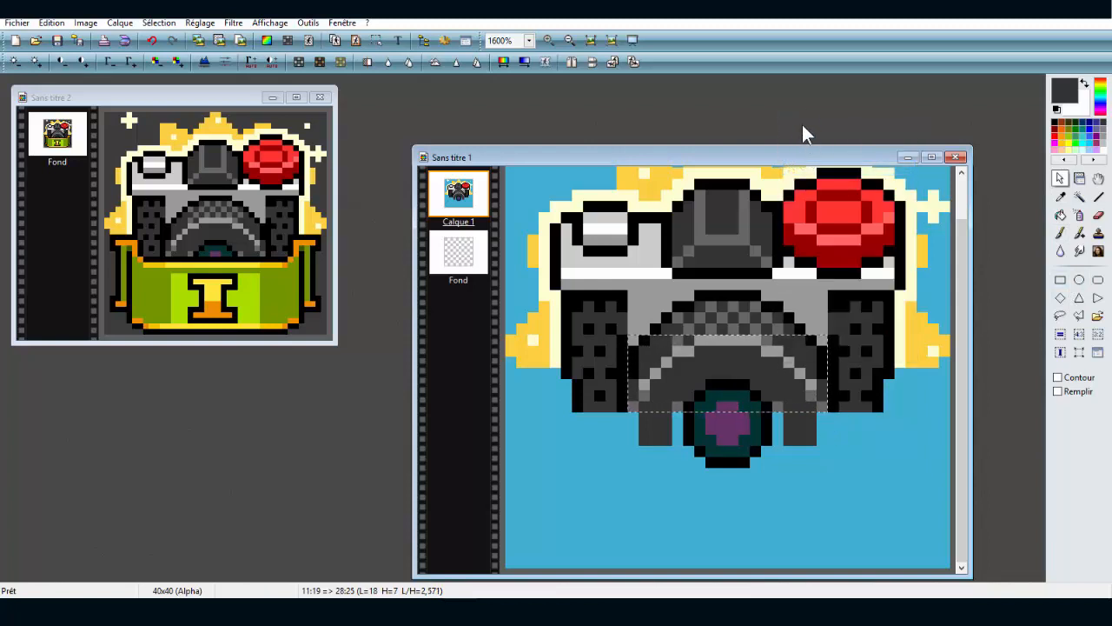
right_click(806, 110)
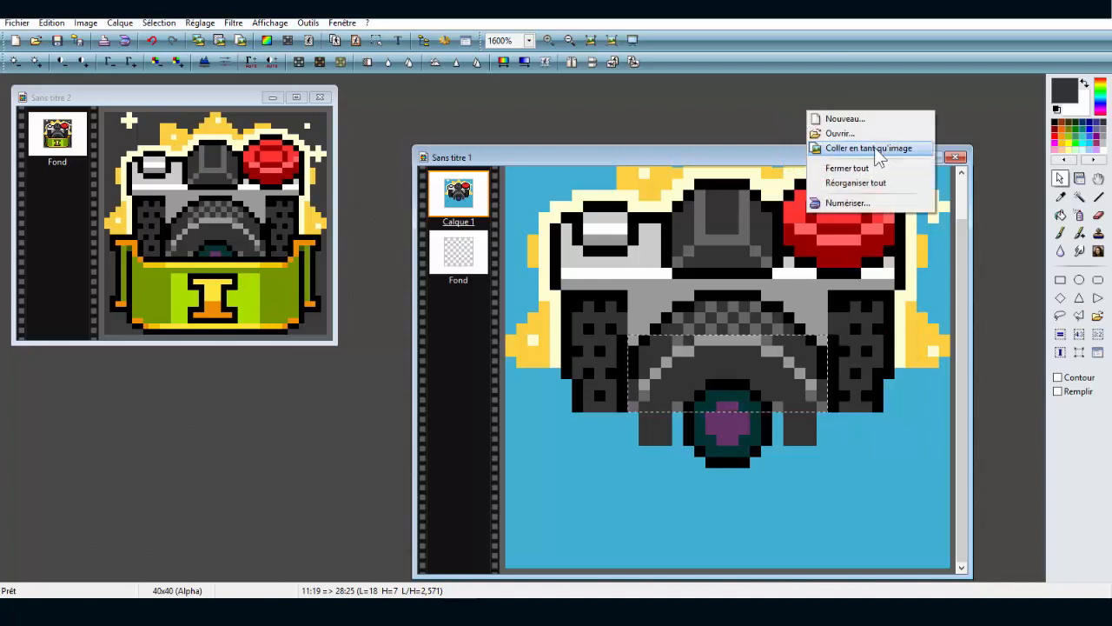
right_click(754, 99)
click(785, 142)
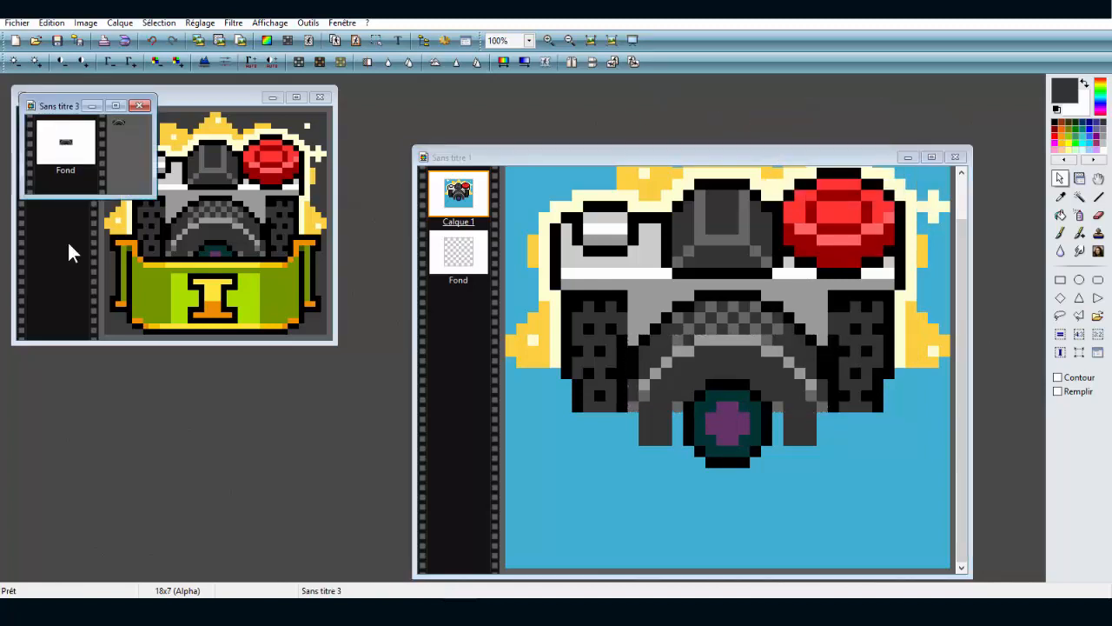
click(549, 39)
click(549, 38)
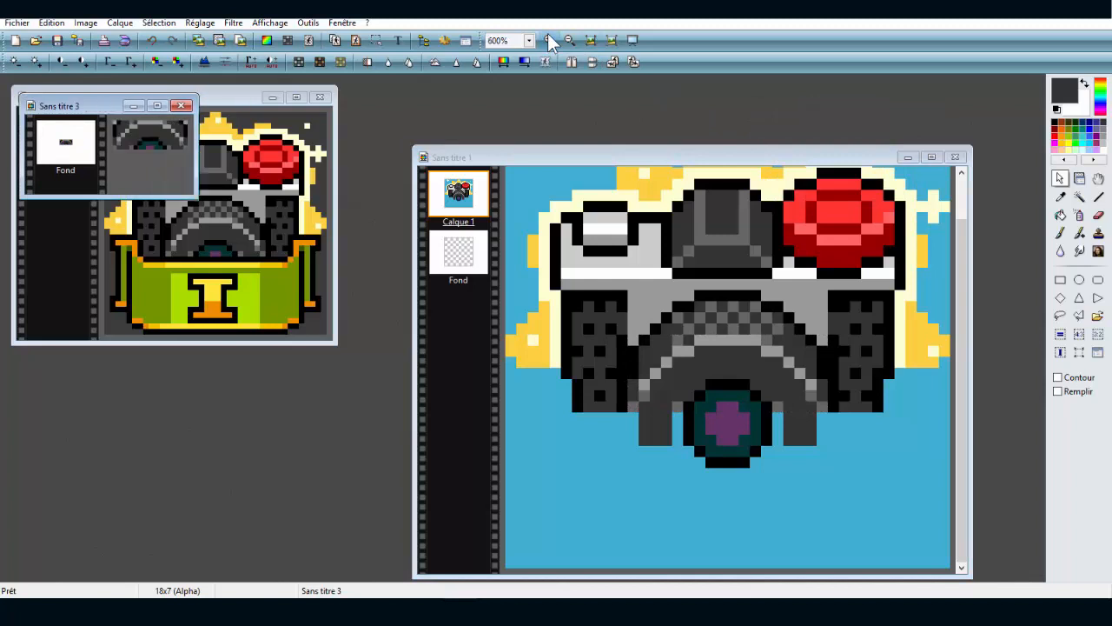
click(550, 38)
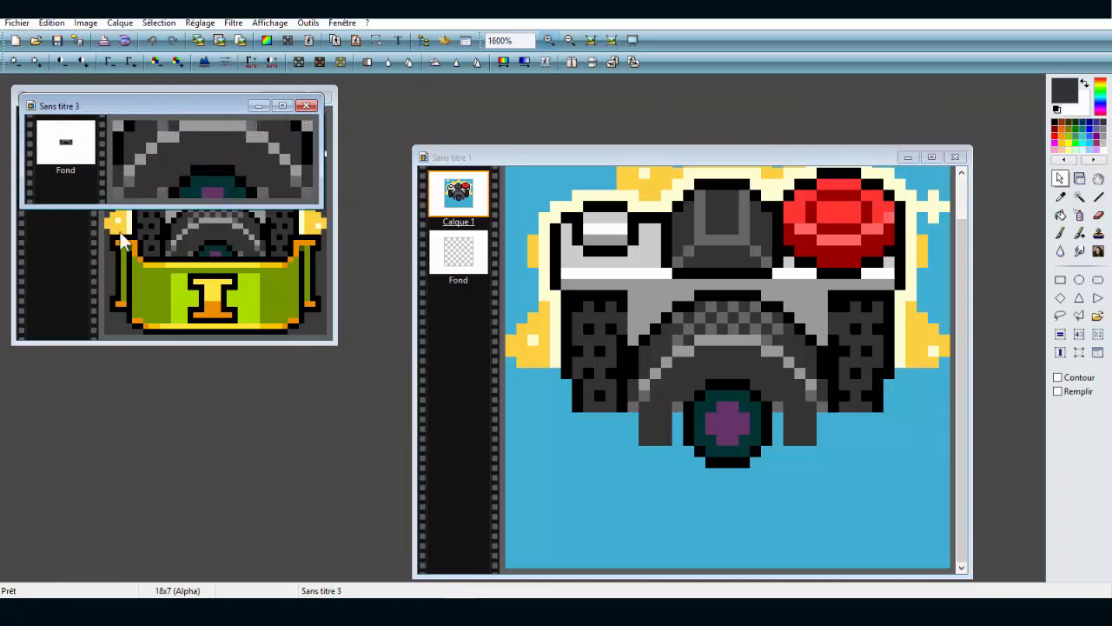
Step: Flip the pasted lens piece vertically and copy the mirrored result
click(86, 24)
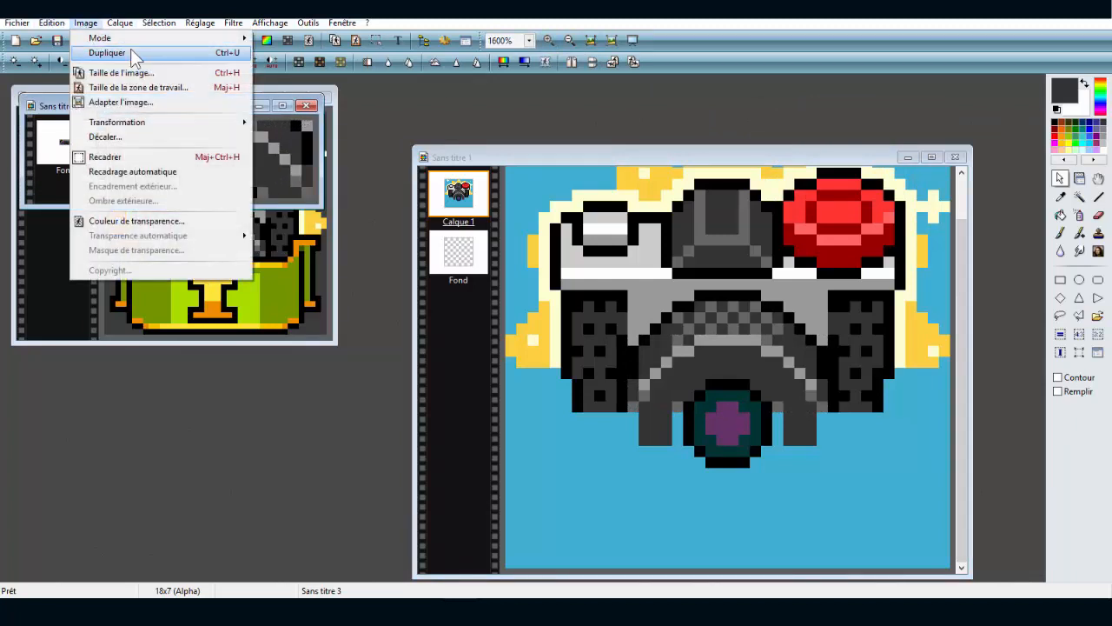
mouse_move(148, 122)
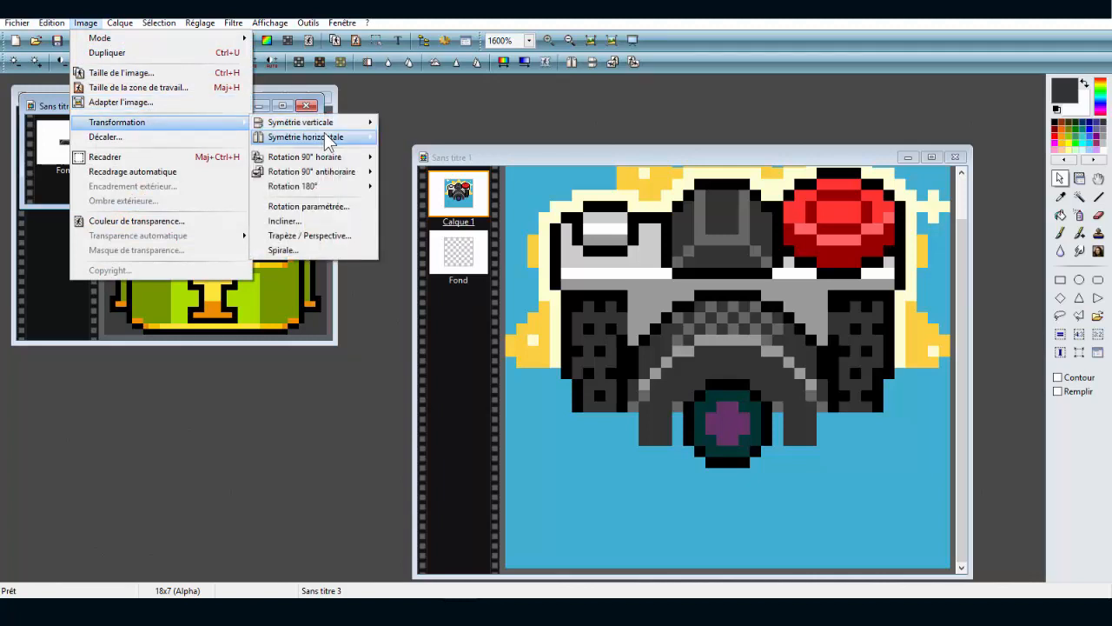
mouse_move(344, 124)
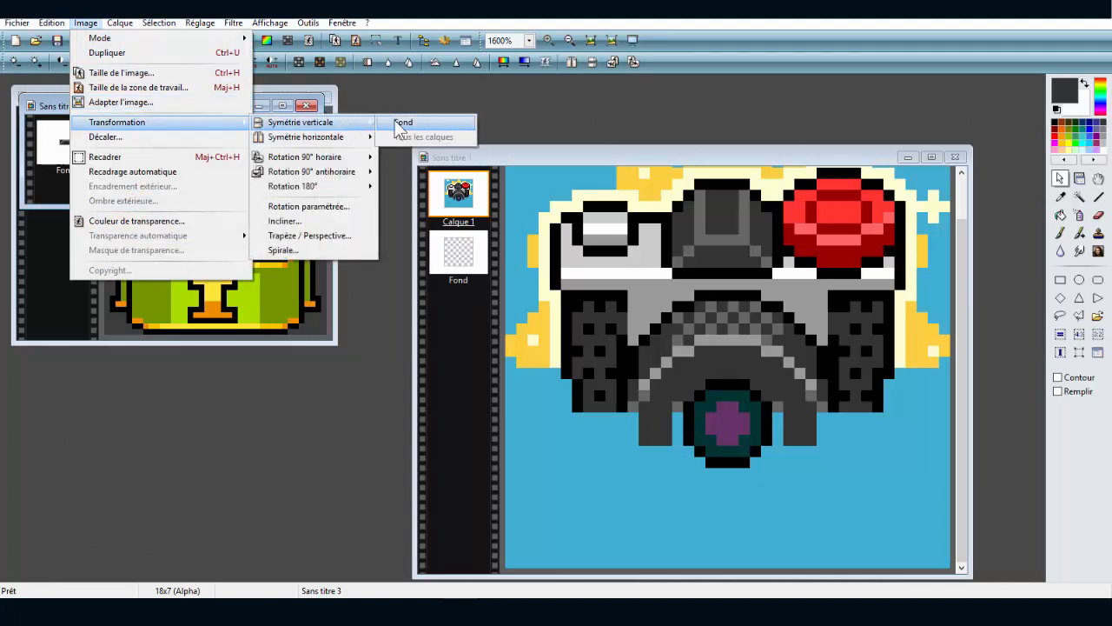
click(402, 123)
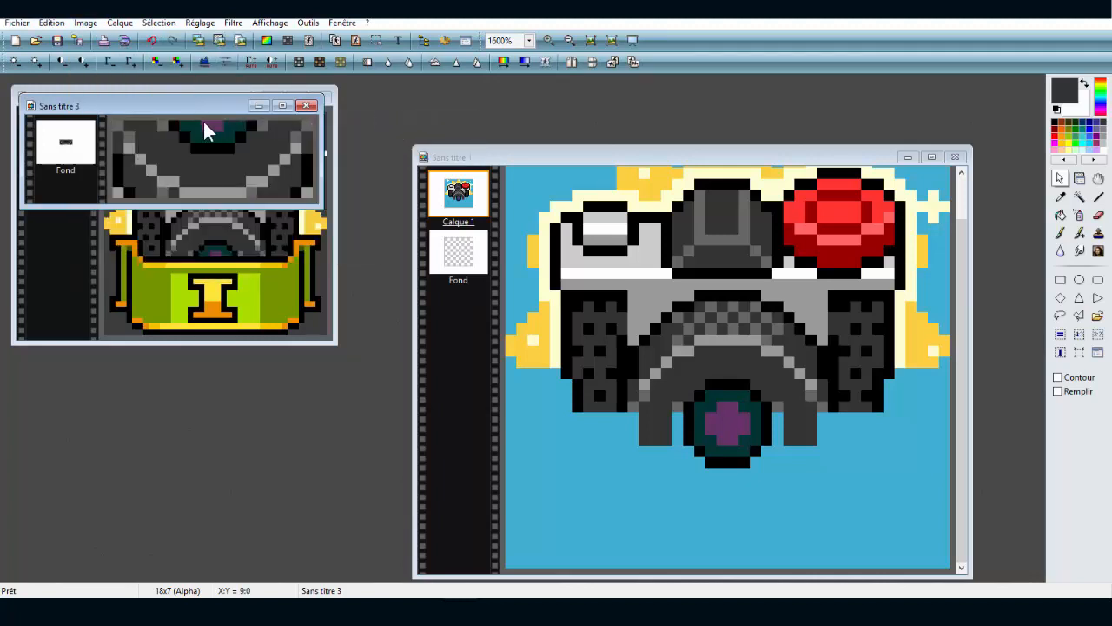
right_click(204, 169)
click(254, 221)
right_click(796, 428)
right_click(206, 153)
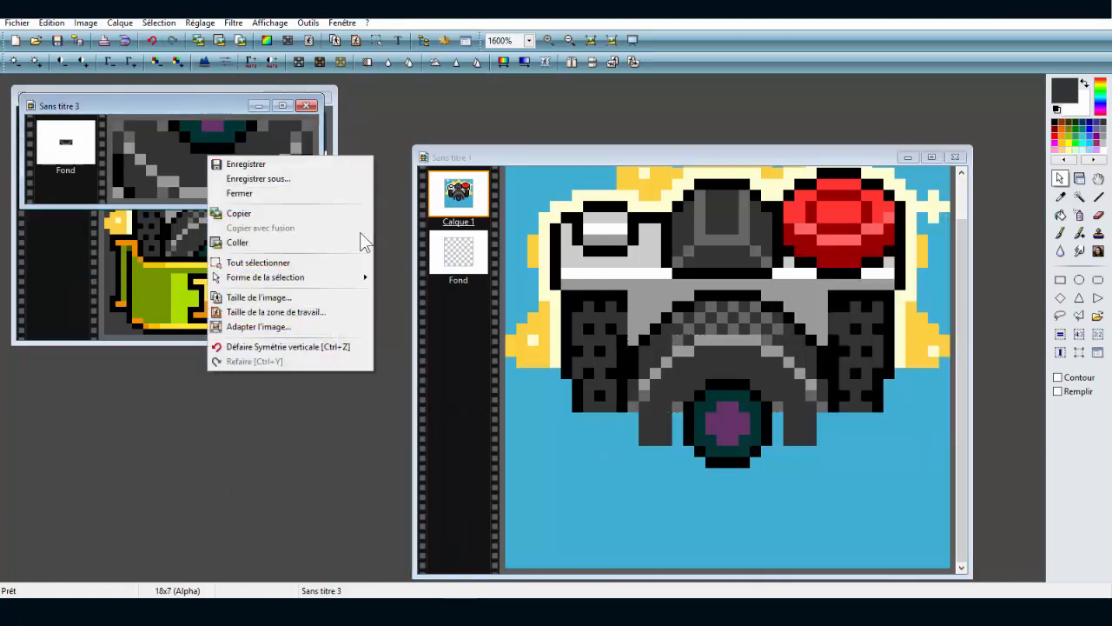
click(237, 243)
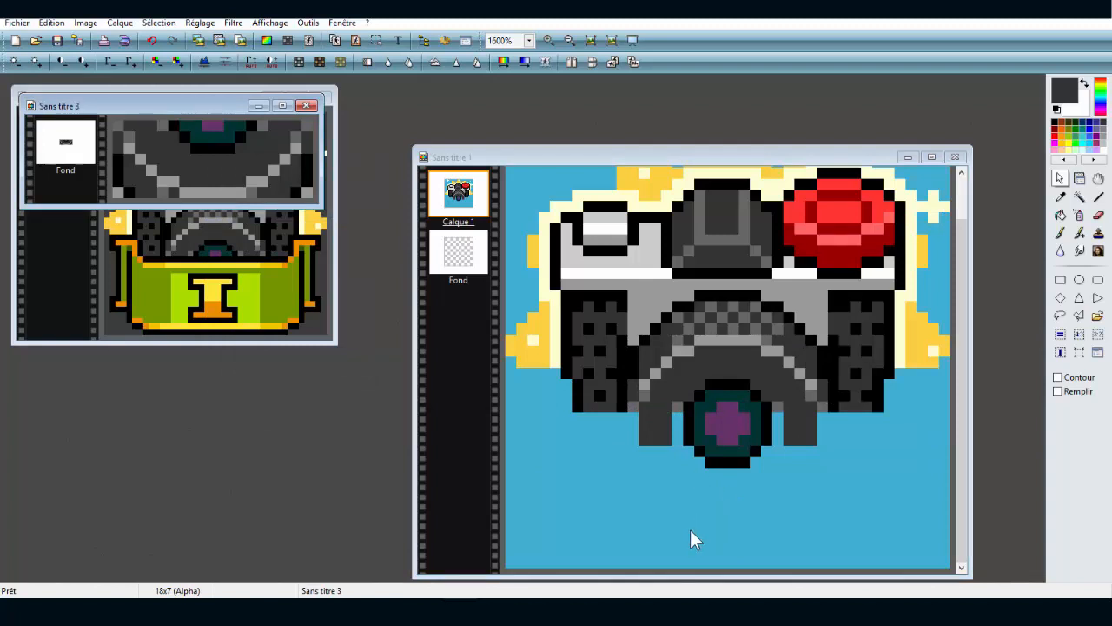
Step: Paste the mirrored lens piece into the edited badge and align it beneath the lens so that it closes the circle
click(653, 510)
right_click(653, 503)
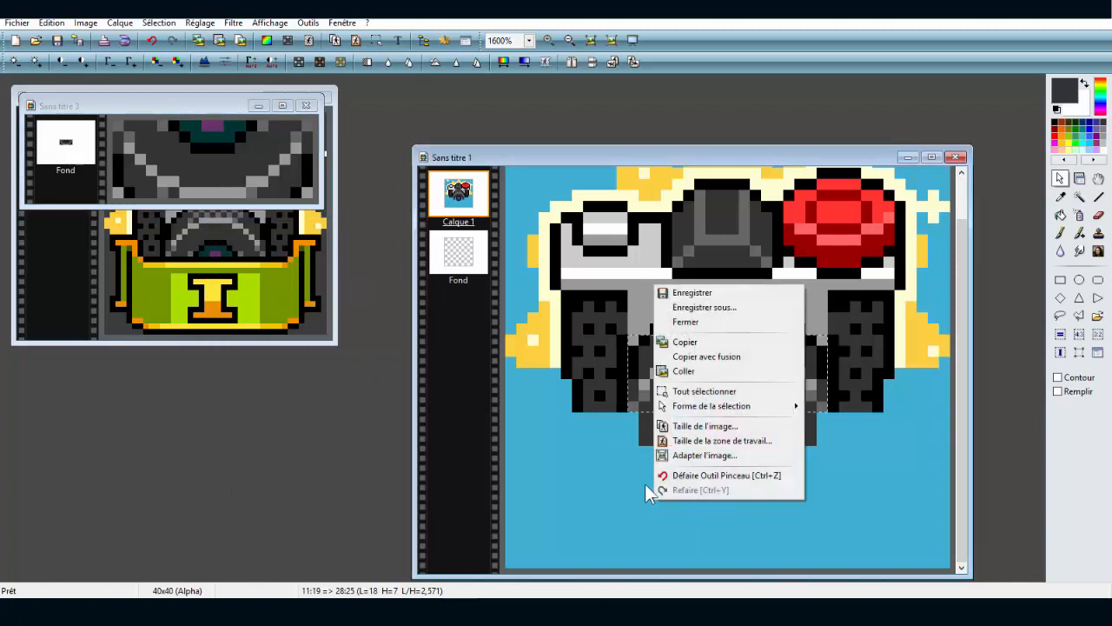
click(699, 372)
drag(722, 359, 734, 493)
key(Left)
key(Up)
key(Up)
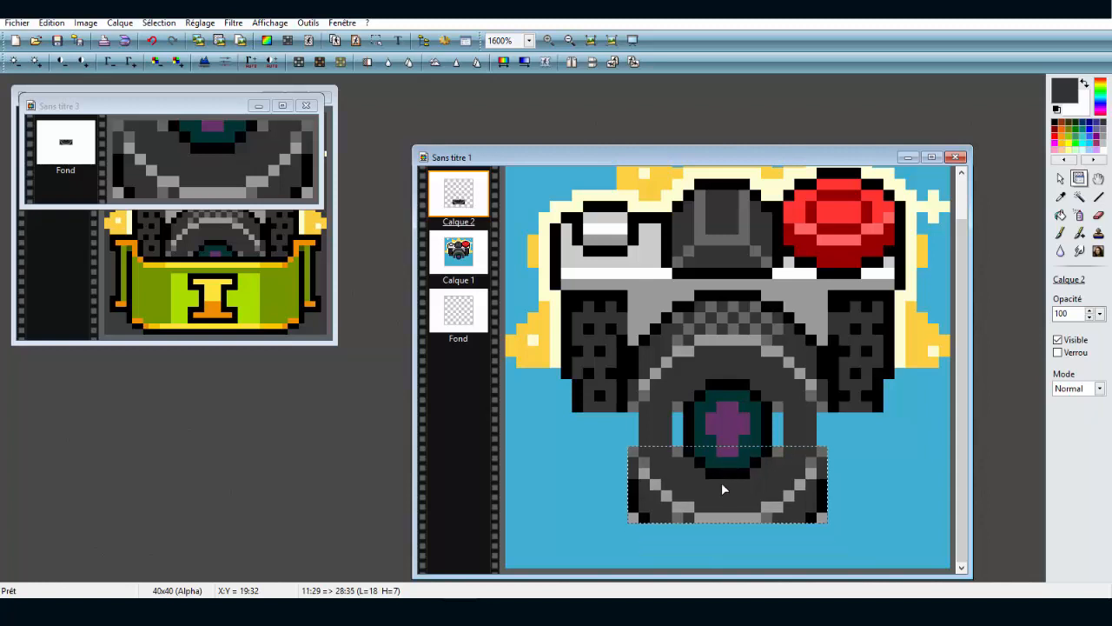
Step: Erase the surplus corner pixels outside the lens curve on the pasted layer with a large square eraser
click(1099, 214)
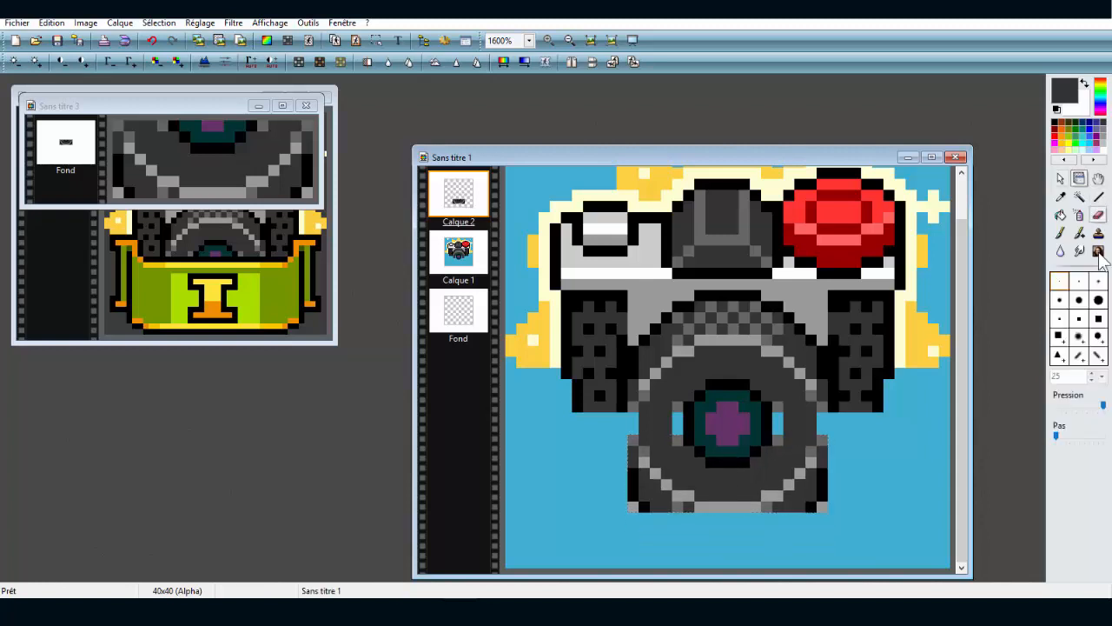
click(1100, 320)
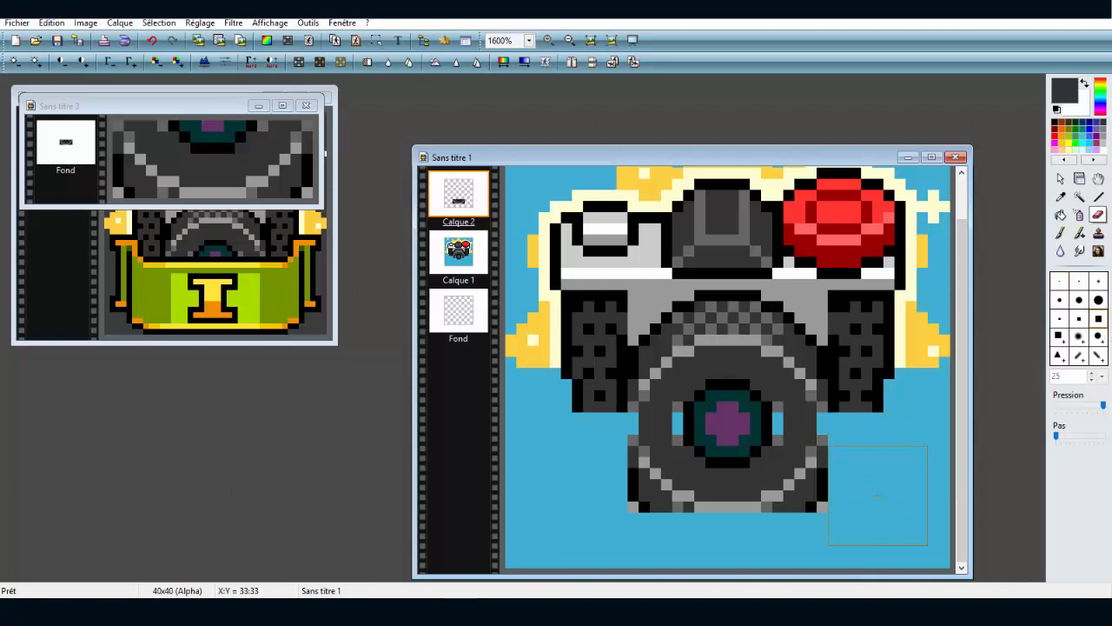
mouse_move(878, 496)
mouse_down()
mouse_move(822, 561)
mouse_move(822, 551)
mouse_move(755, 562)
mouse_move(745, 551)
mouse_move(645, 550)
mouse_up()
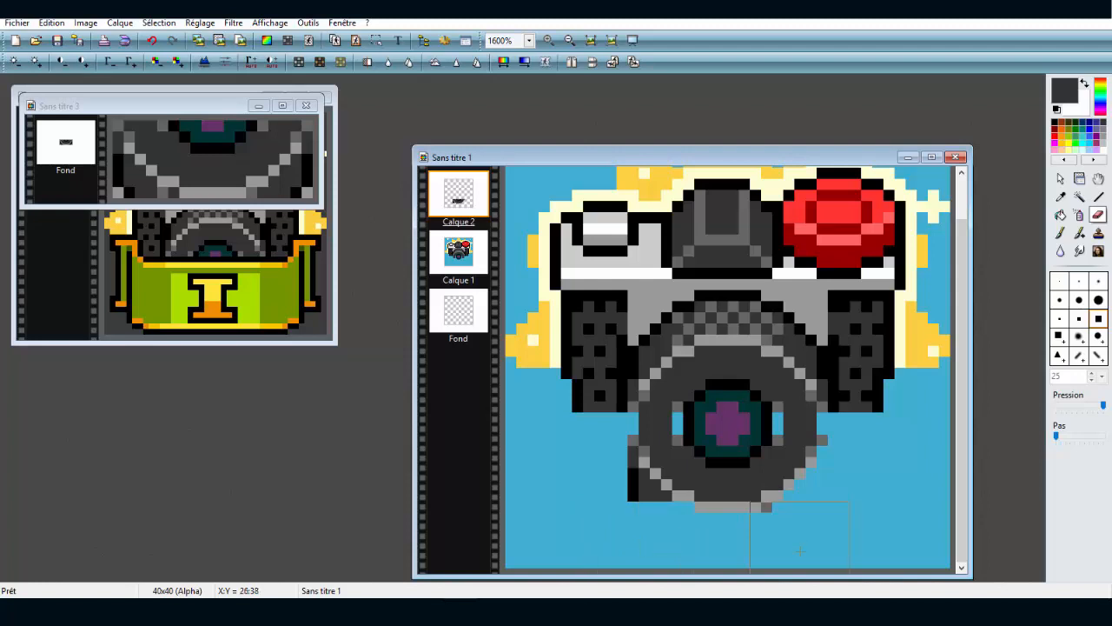
mouse_move(801, 550)
mouse_down()
mouse_move(612, 518)
mouse_move(624, 528)
mouse_move(612, 530)
mouse_up()
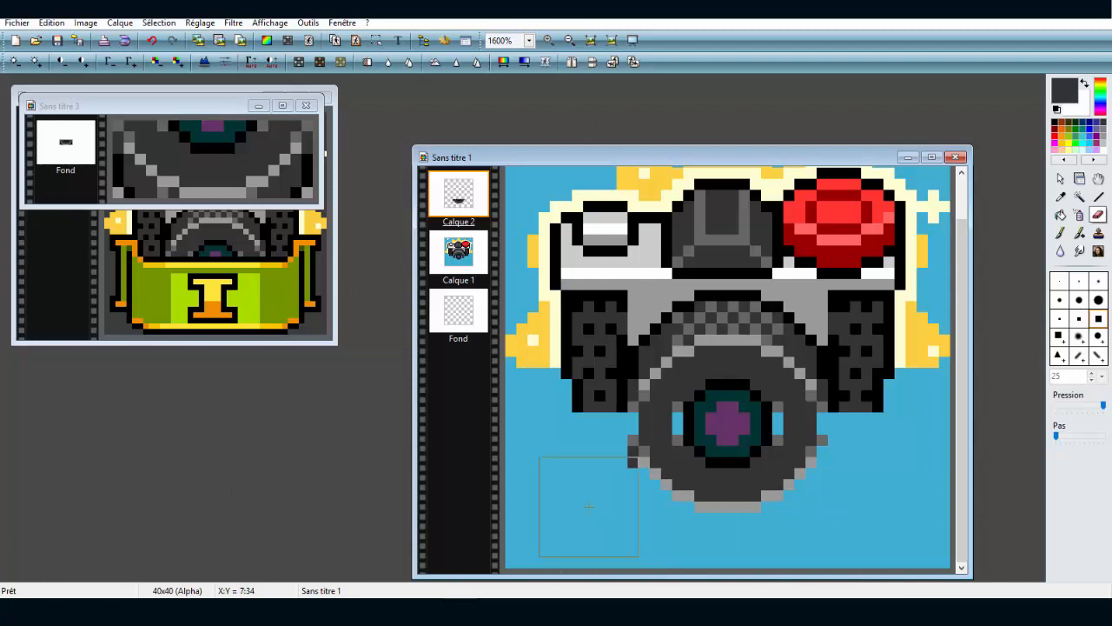
Step: Merge the mirrored lens layer, Calque 2, down into Calque 1
click(487, 212)
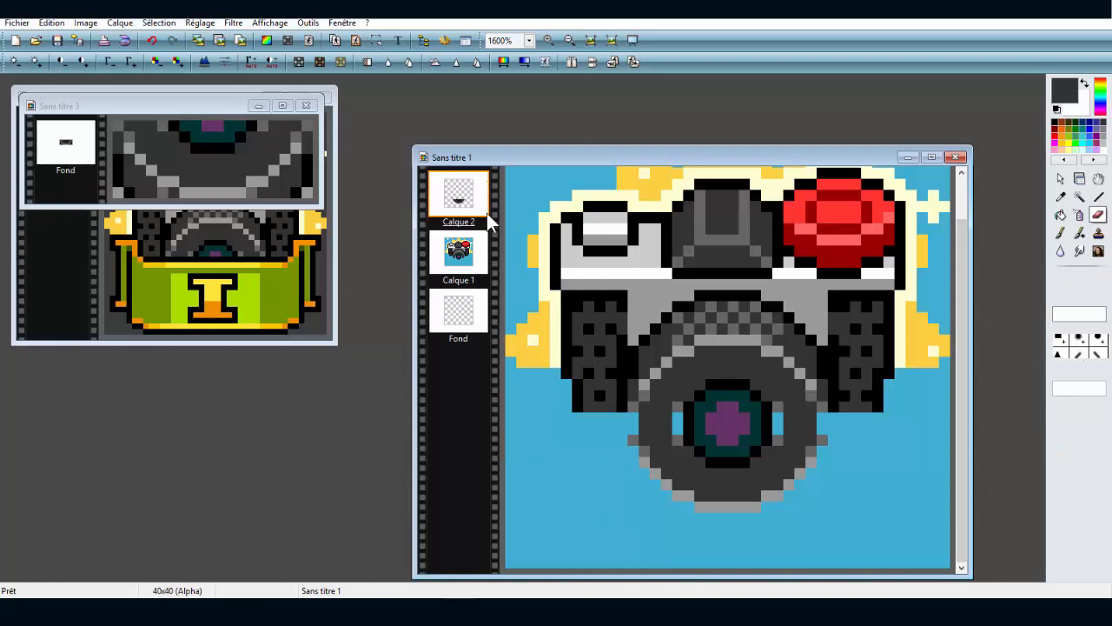
right_click(486, 212)
click(558, 418)
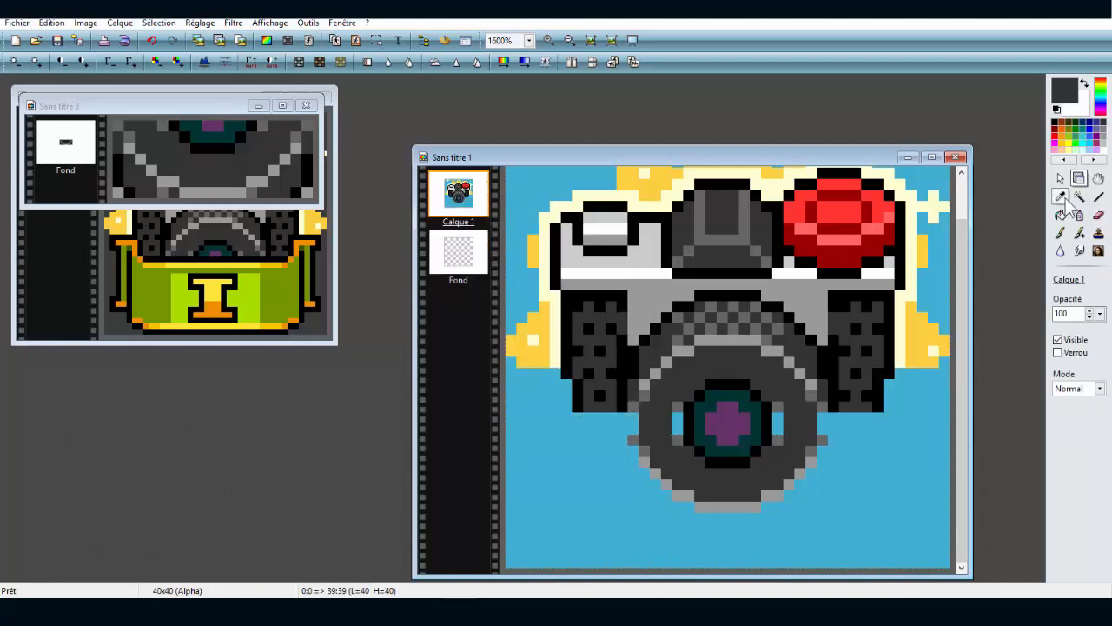
Step: Fill the blue gaps on both sides of the lens centre with sampled grey #666766, using the one-pixel brush
click(1060, 197)
click(780, 407)
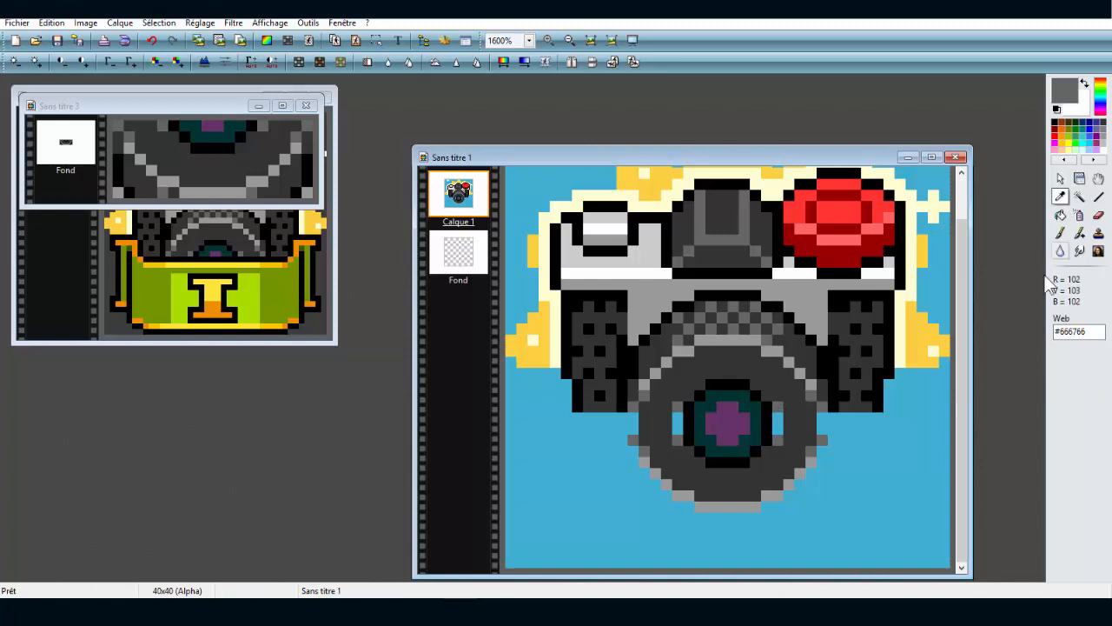
click(1061, 234)
click(1059, 280)
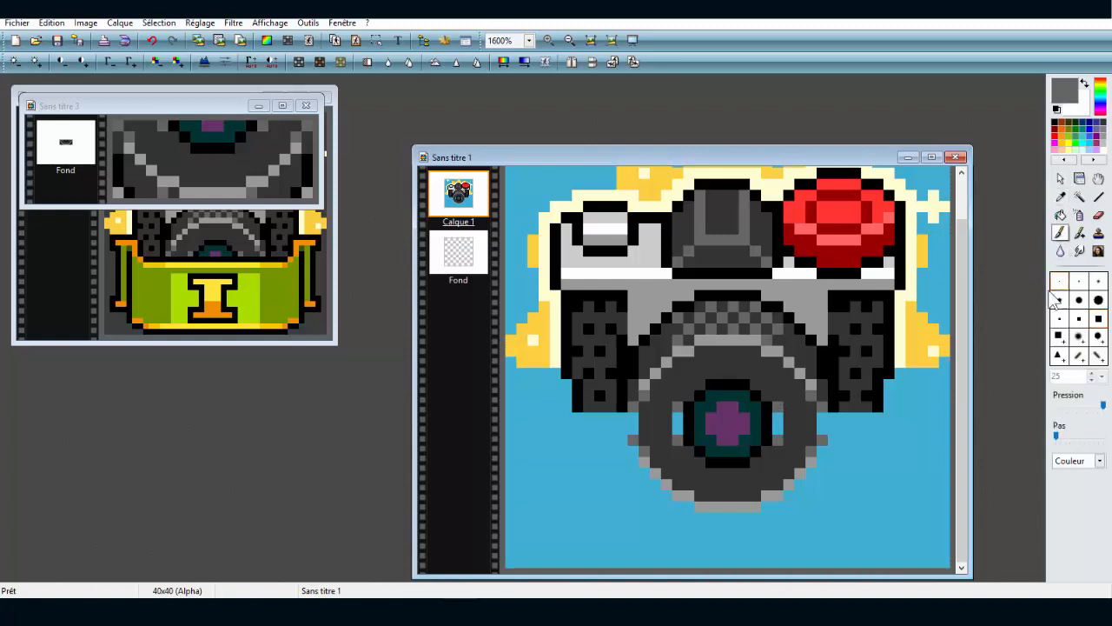
drag(777, 428, 777, 418)
drag(677, 423, 677, 407)
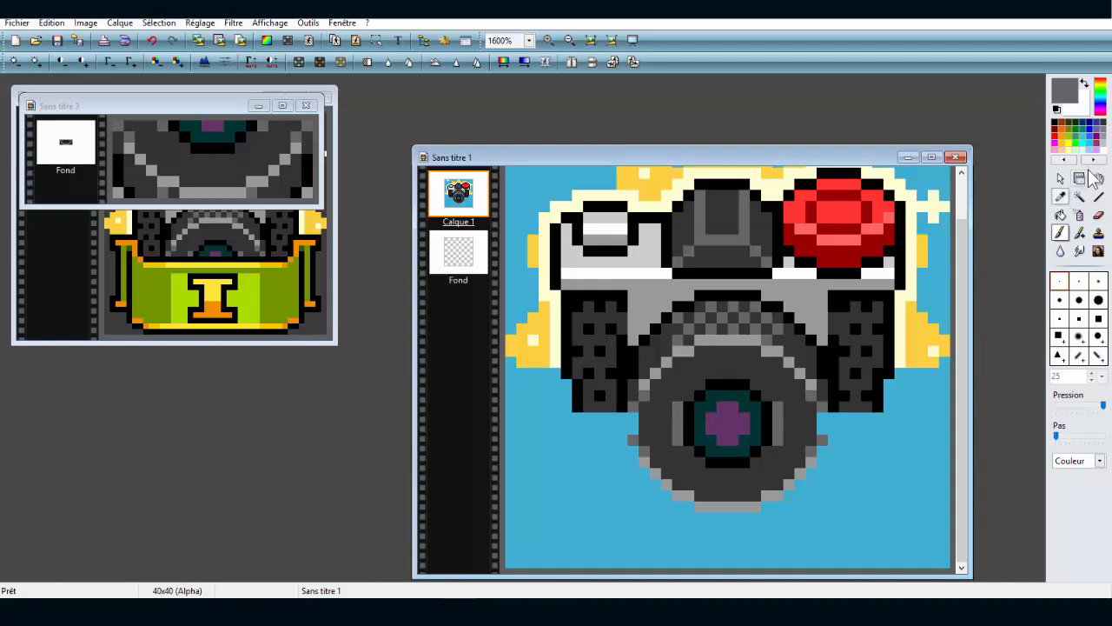
Step: Close the lens rim at both sides in grey #666766 and fill its lower light-grey pixels with the same colour
click(1060, 197)
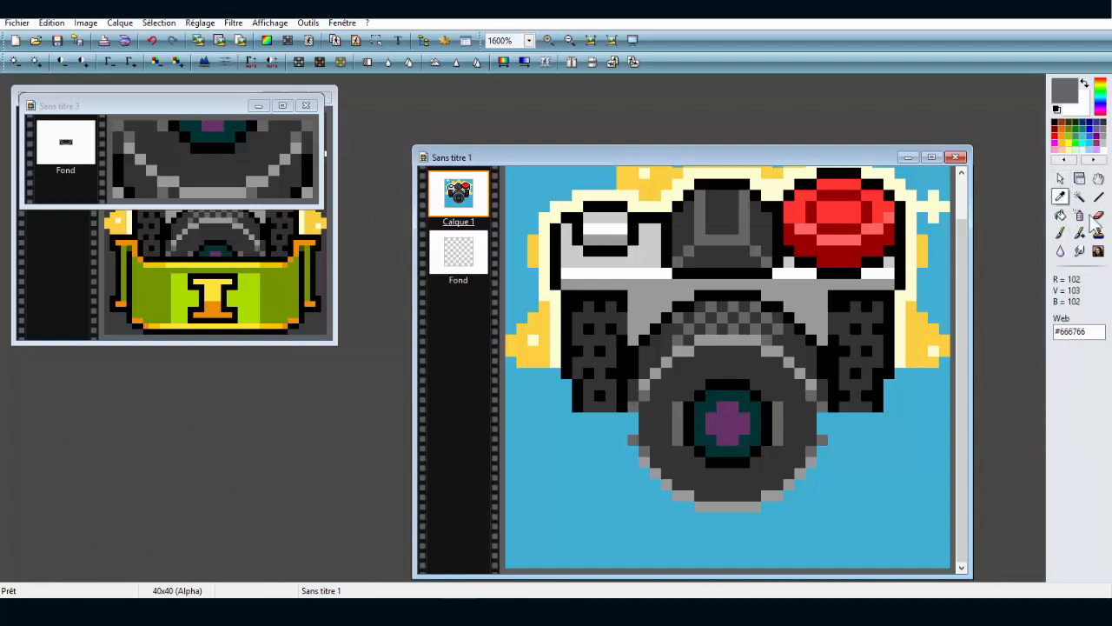
click(1061, 233)
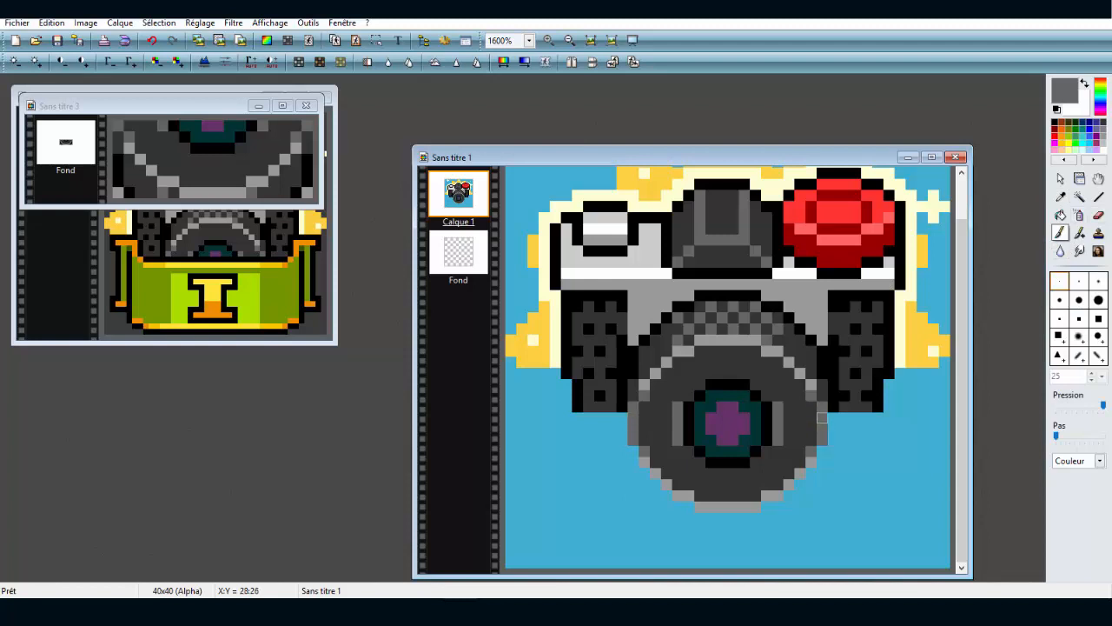
click(1061, 215)
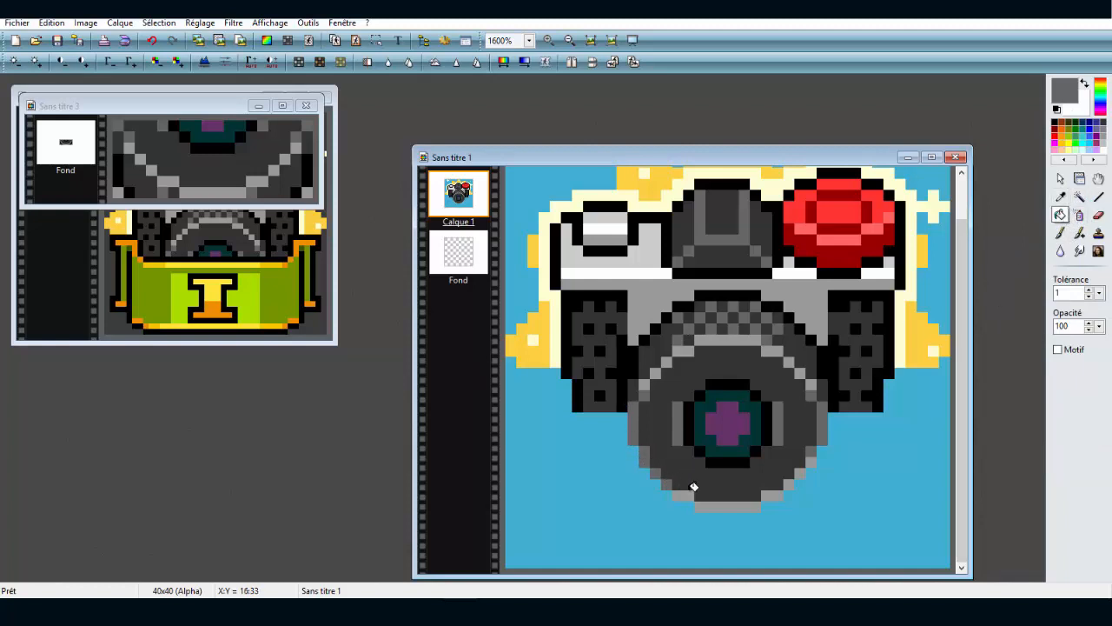
click(739, 507)
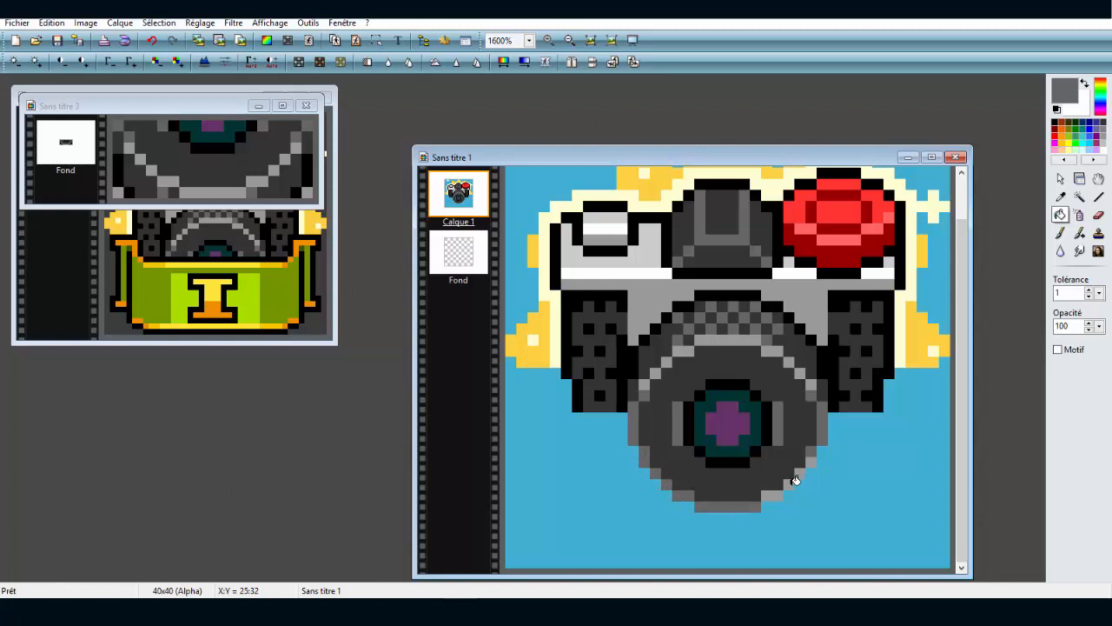
click(776, 495)
click(790, 483)
click(803, 470)
click(810, 456)
Step: Paint the missing grey #666766 arc beneath the lens's central glass with the one-pixel brush
click(570, 40)
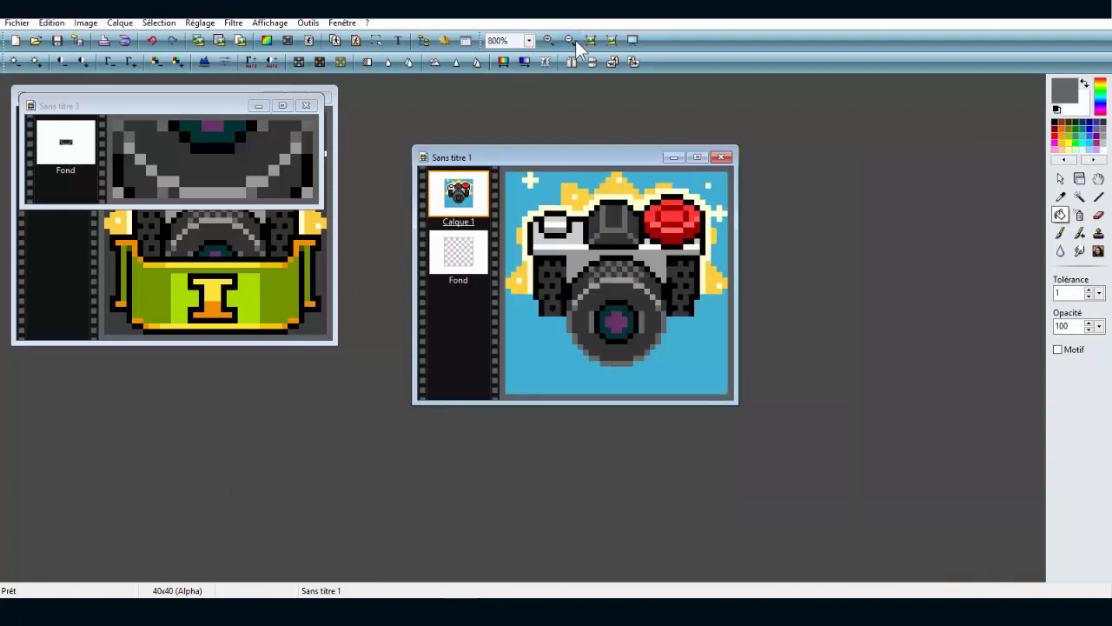
click(570, 40)
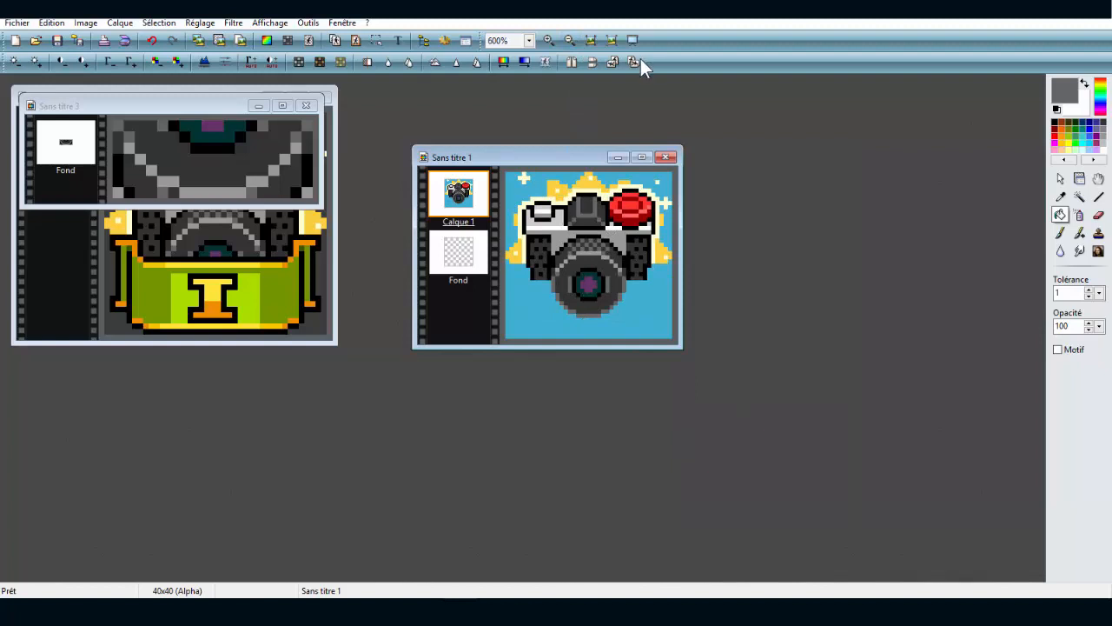
click(548, 40)
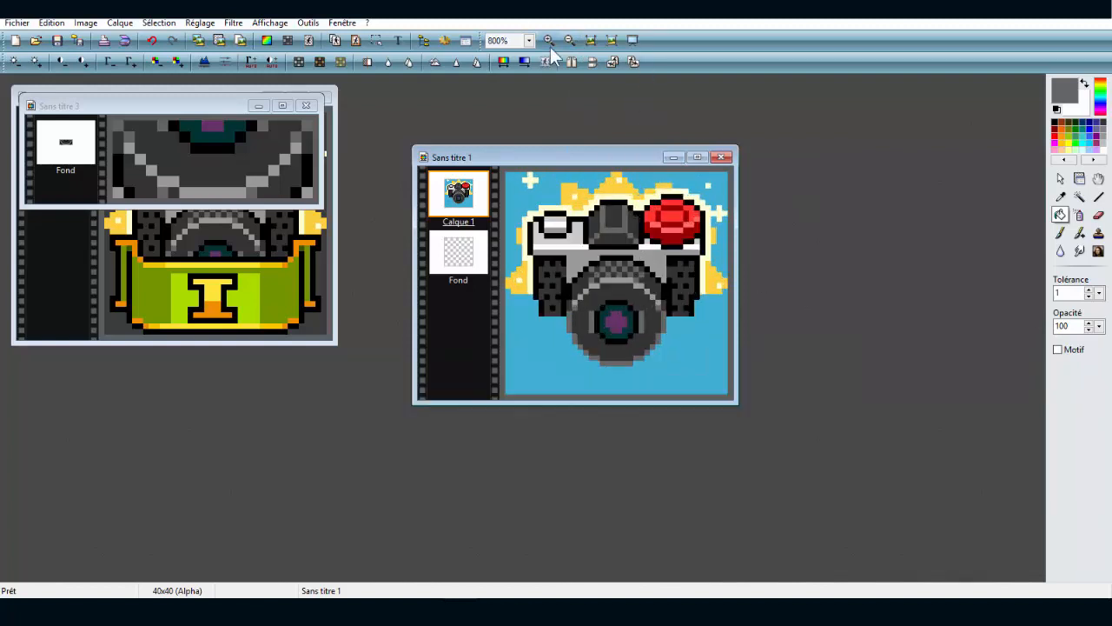
click(549, 40)
click(1060, 197)
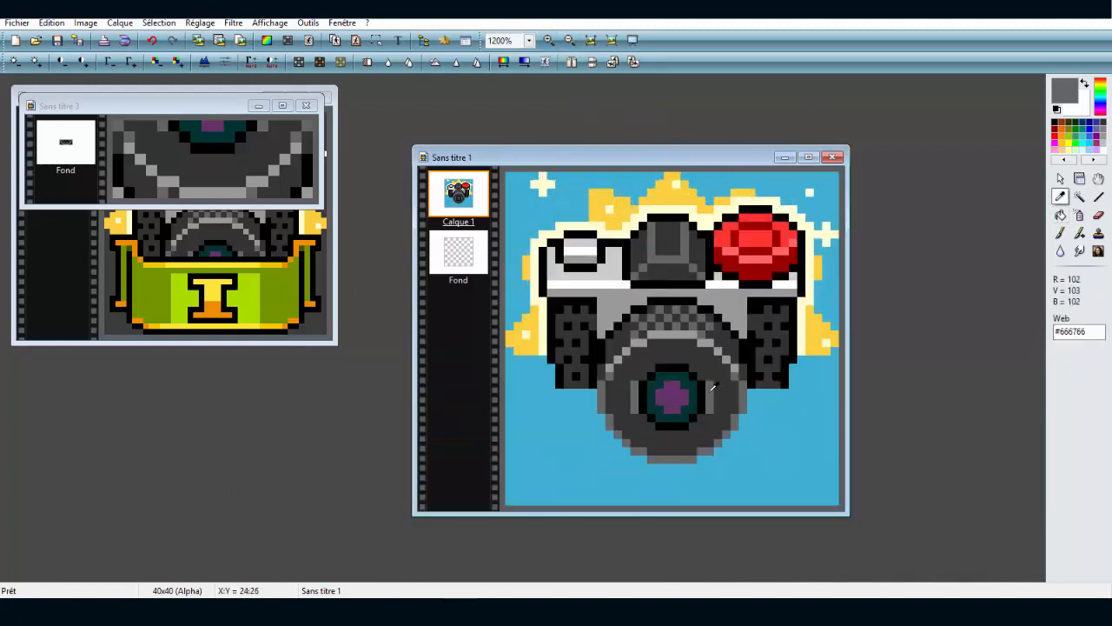
click(1060, 233)
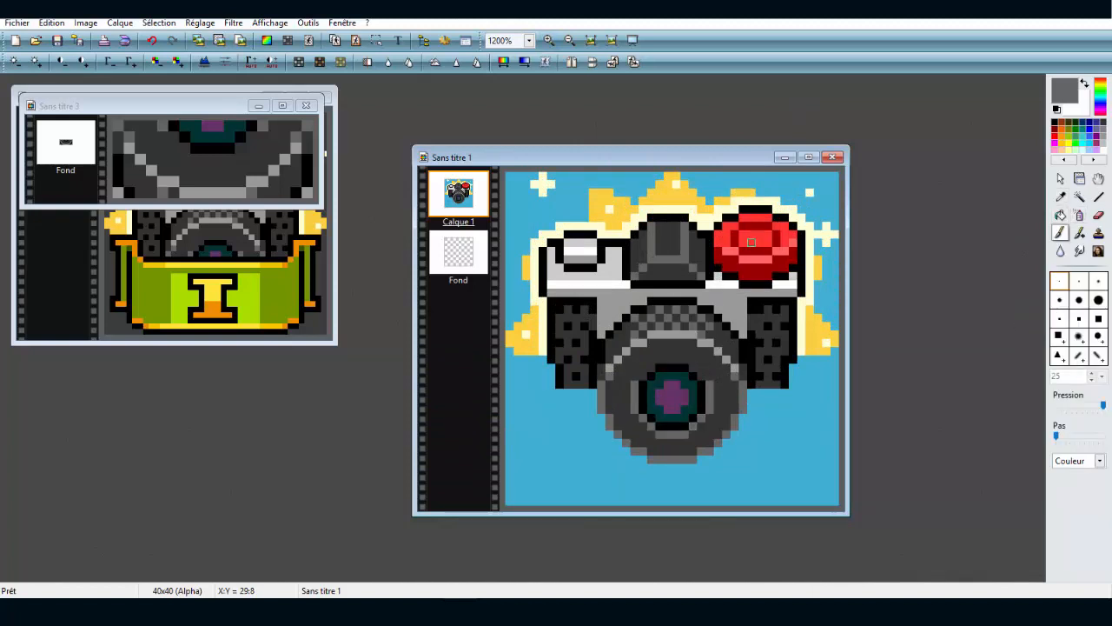
Step: Sample the camera's black and extend the vertical outlines of both grips downward with the one-pixel brush
click(1061, 196)
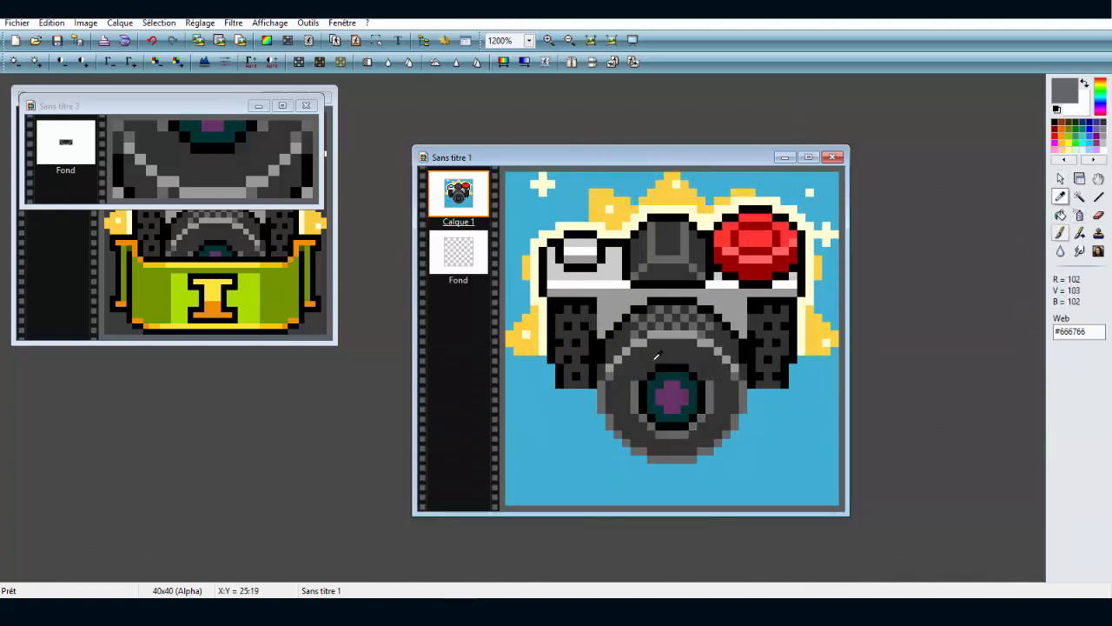
click(565, 375)
click(1060, 233)
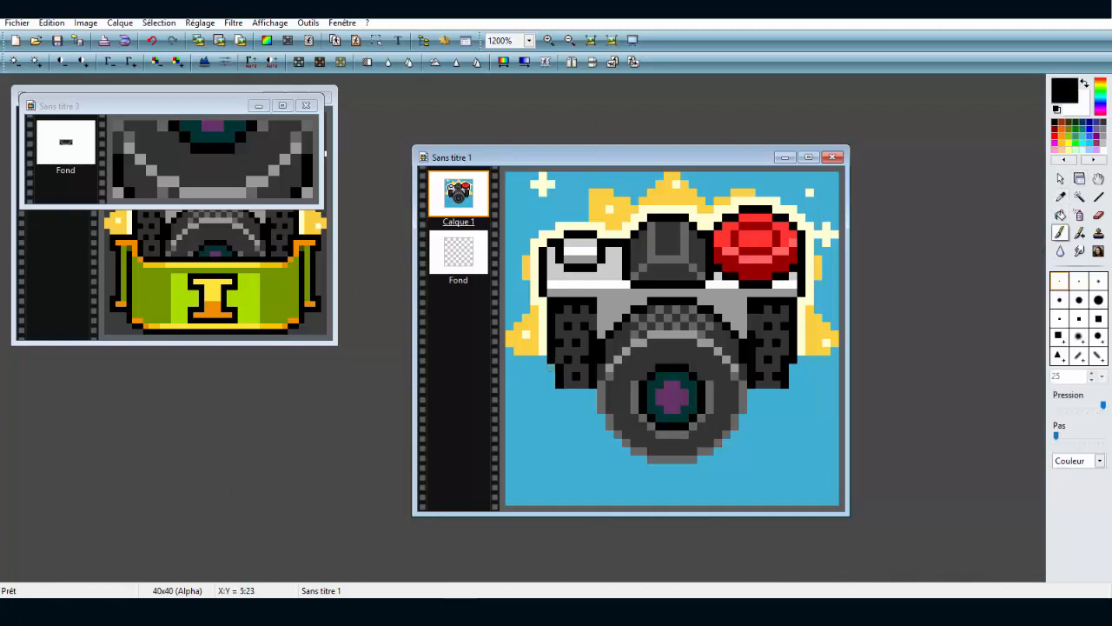
drag(551, 367, 550, 392)
drag(550, 401, 550, 426)
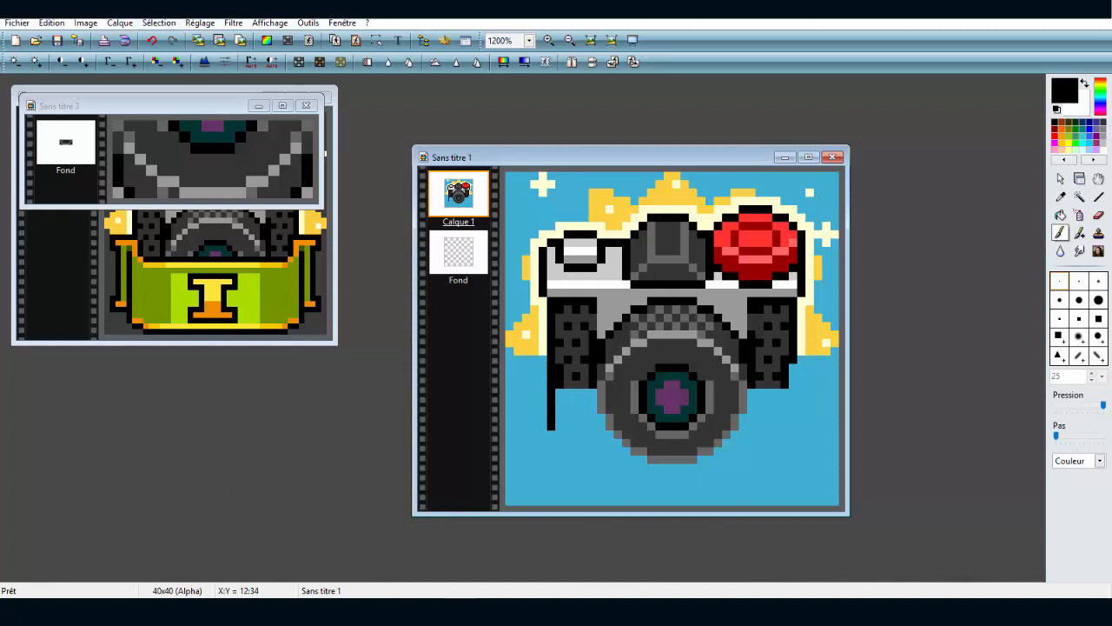
mouse_move(593, 425)
mouse_down()
mouse_move(557, 425)
mouse_move(557, 415)
mouse_move(593, 398)
mouse_move(593, 379)
mouse_up()
drag(752, 392, 760, 418)
Step: Erase the overlong ends of the grip outlines and close the bottom of both grips with black lines
click(1099, 215)
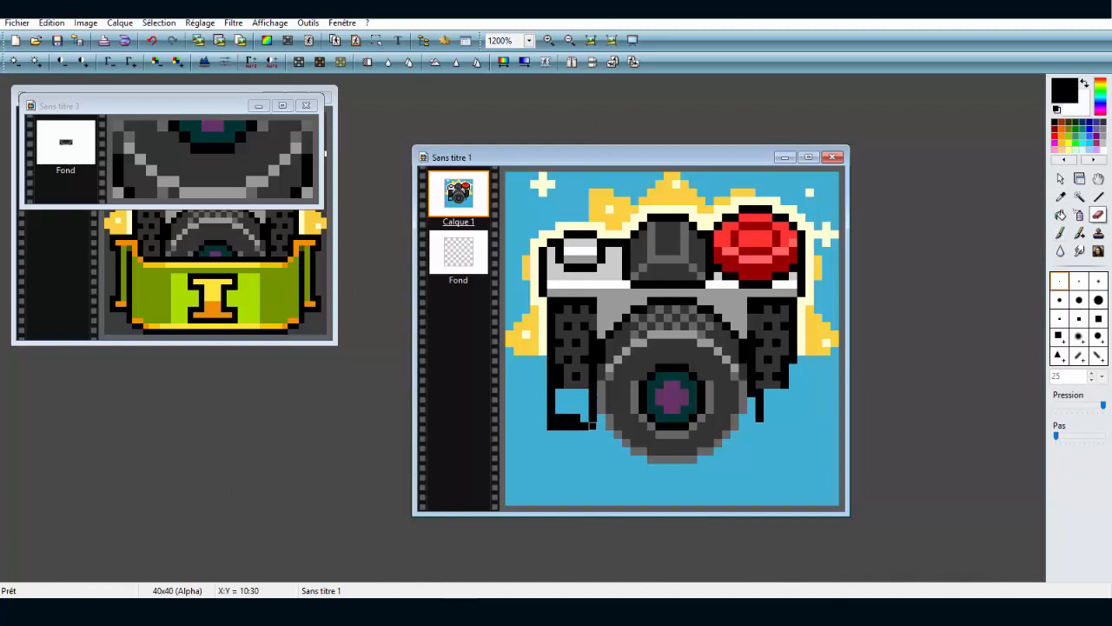
mouse_move(593, 418)
mouse_down()
mouse_move(576, 427)
mouse_move(593, 427)
mouse_up()
click(1060, 233)
right_click(810, 426)
click(759, 418)
right_click(593, 410)
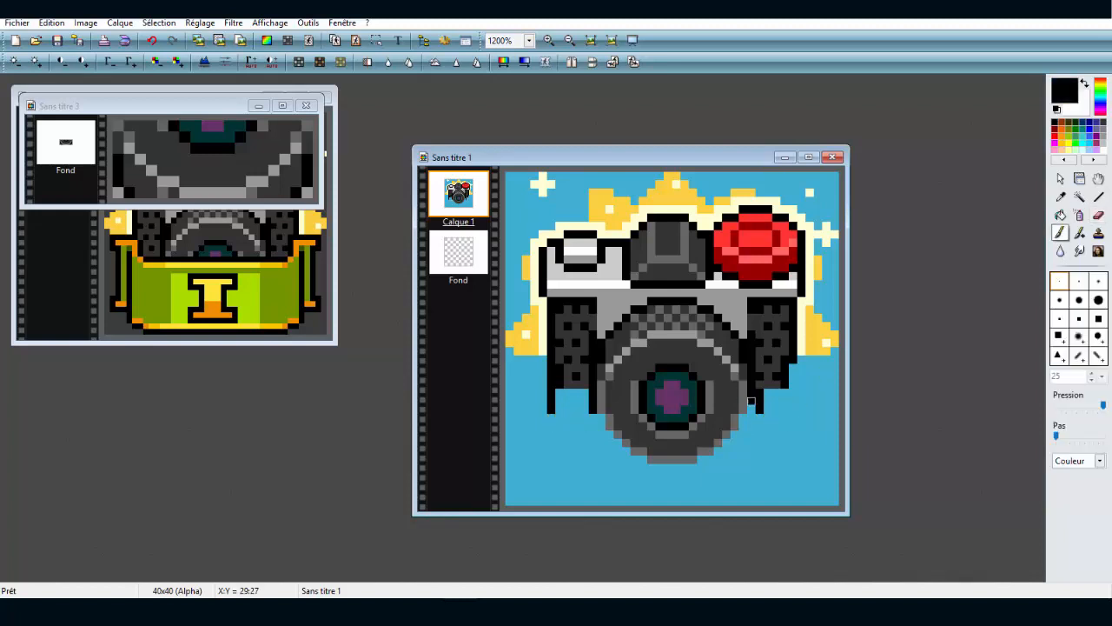
drag(752, 402, 794, 368)
drag(585, 410, 560, 409)
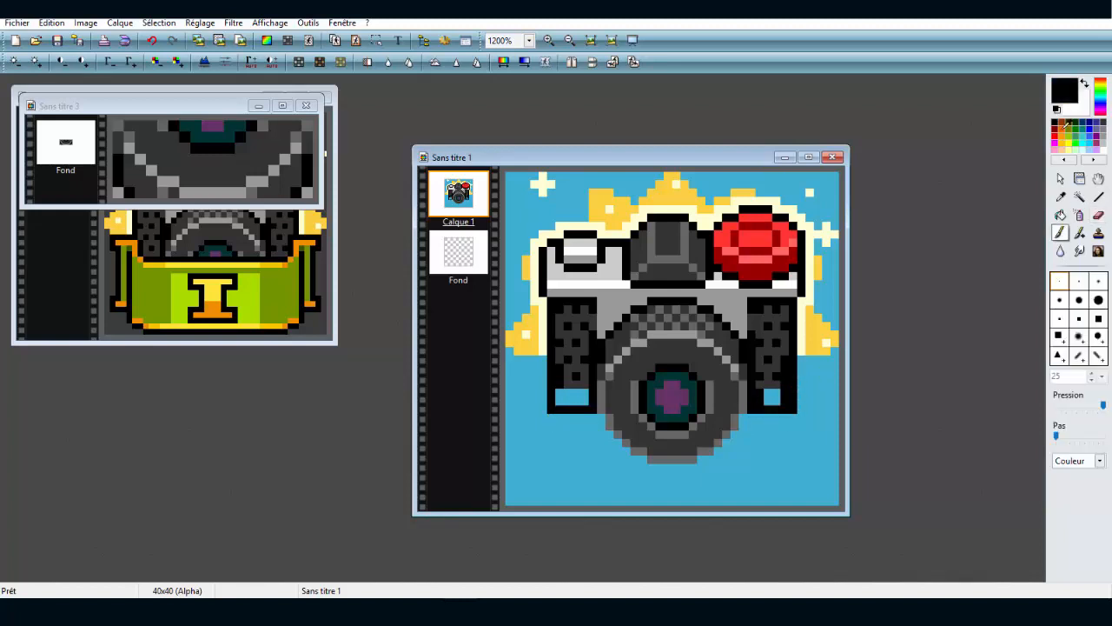
Step: Fill the blue openings at the bottom of both grips with sampled dark grey #333433, undoing stray strokes
click(1060, 196)
click(569, 332)
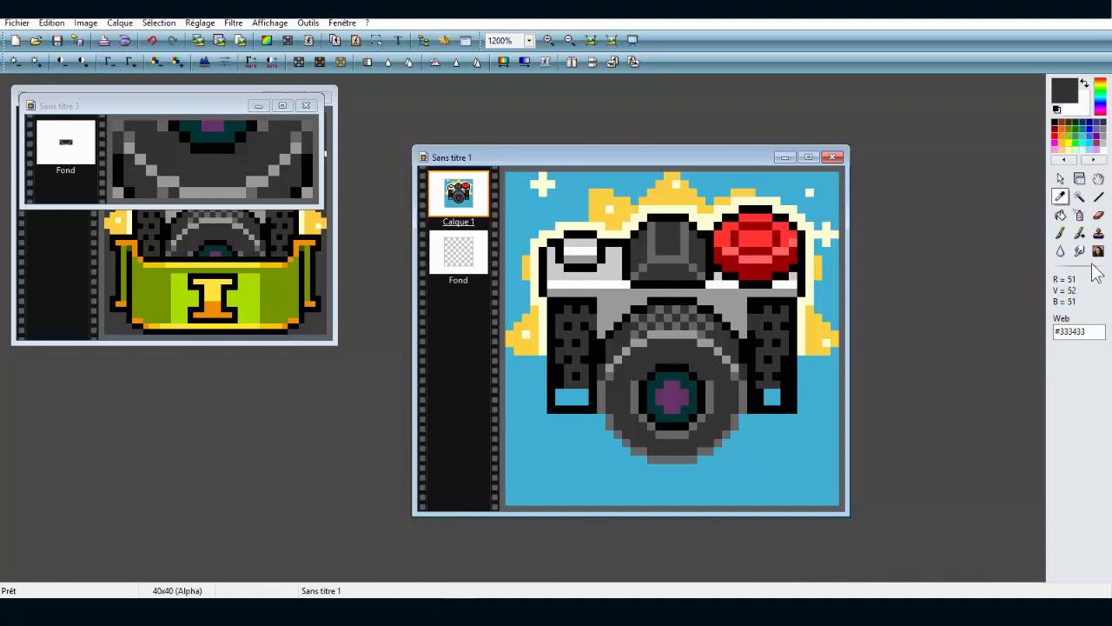
click(1060, 233)
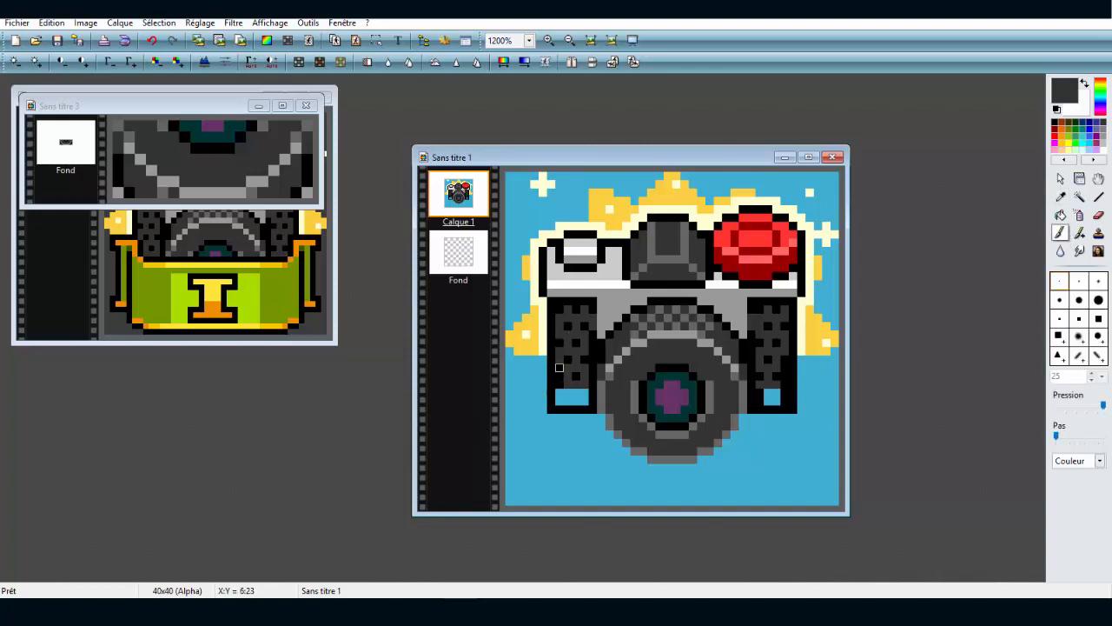
drag(559, 367, 559, 400)
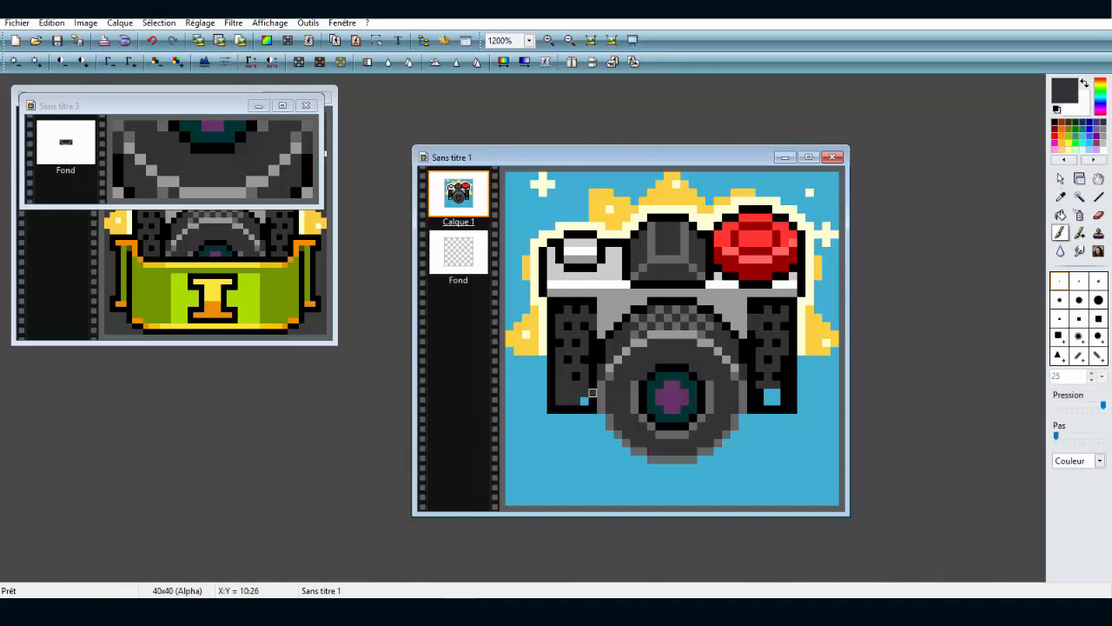
click(153, 41)
drag(580, 393, 551, 398)
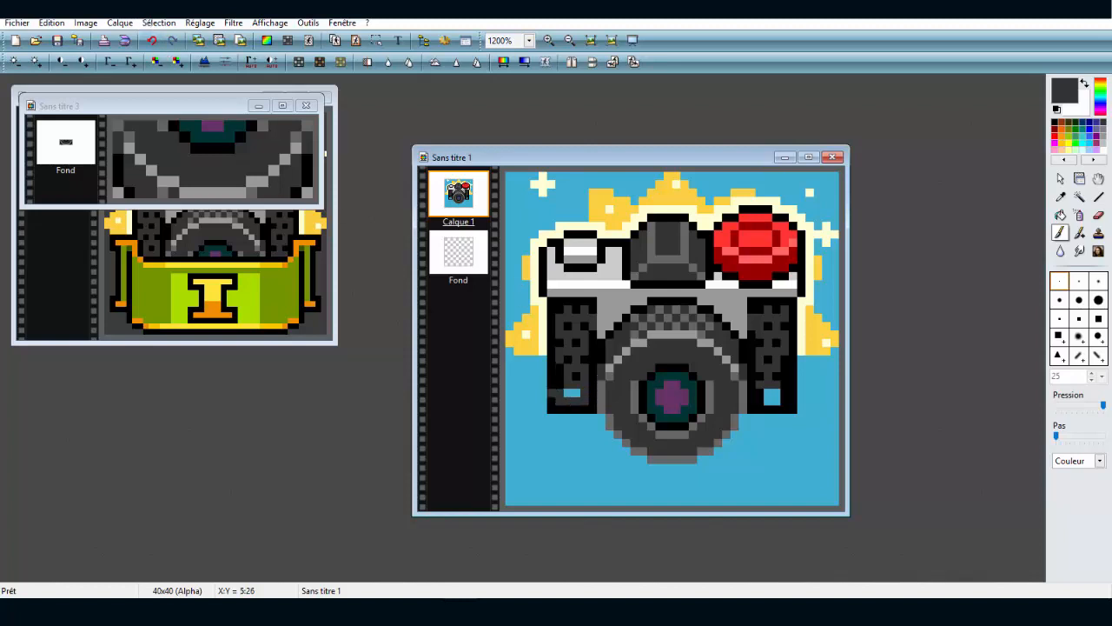
click(153, 41)
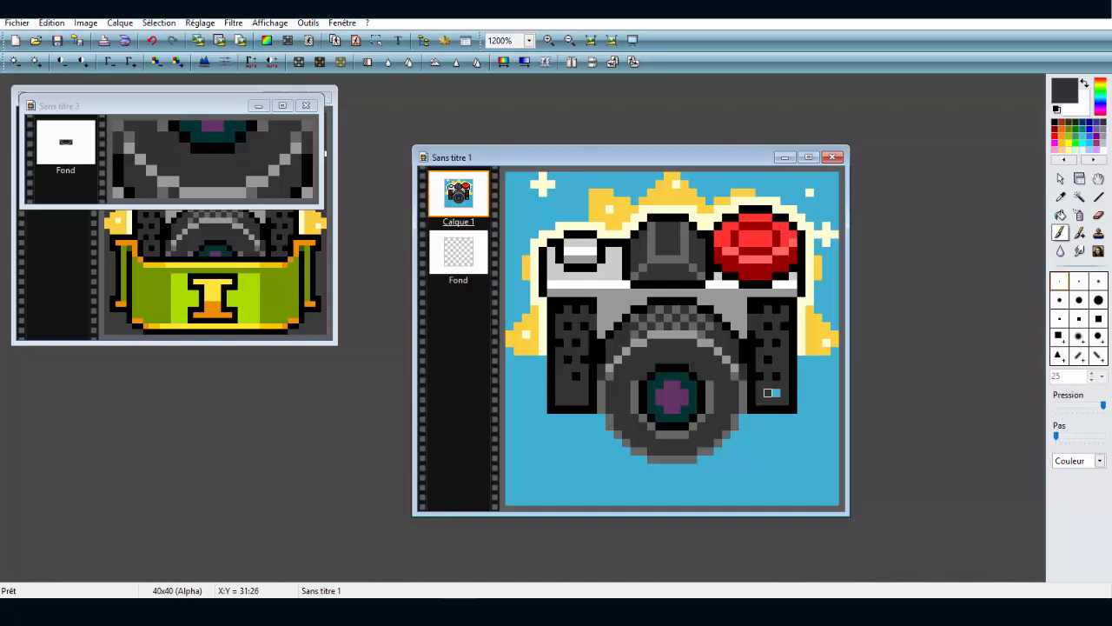
Step: Continue the black dot pattern into the lower part of both grips, correcting misplaced dots with the sampled dark grey
click(1059, 122)
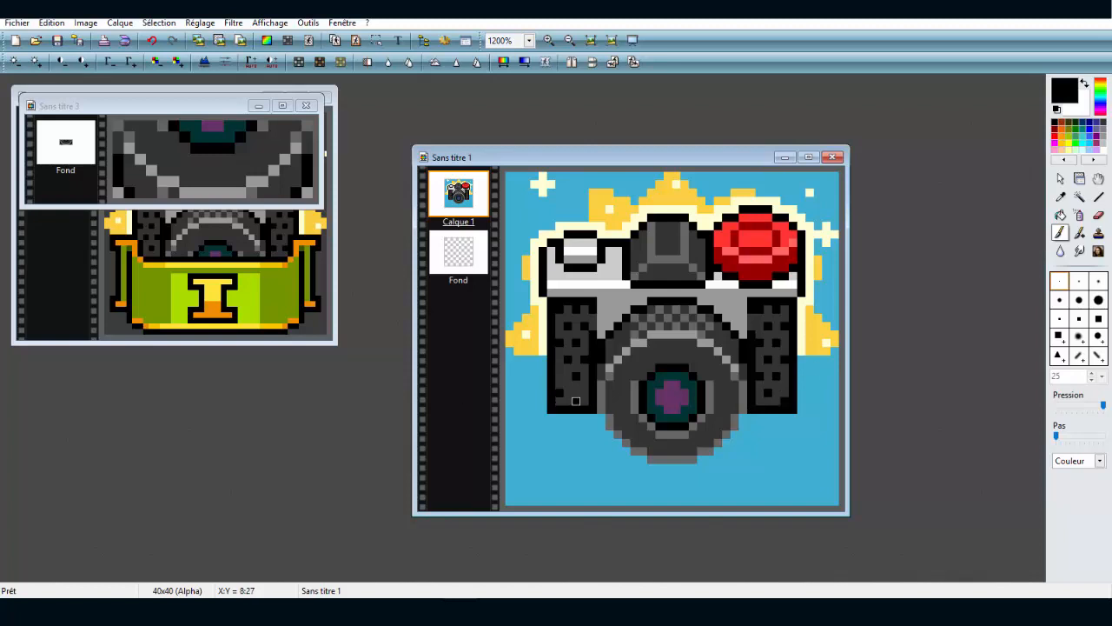
key(ctrl+z)
click(585, 392)
click(1061, 197)
click(587, 382)
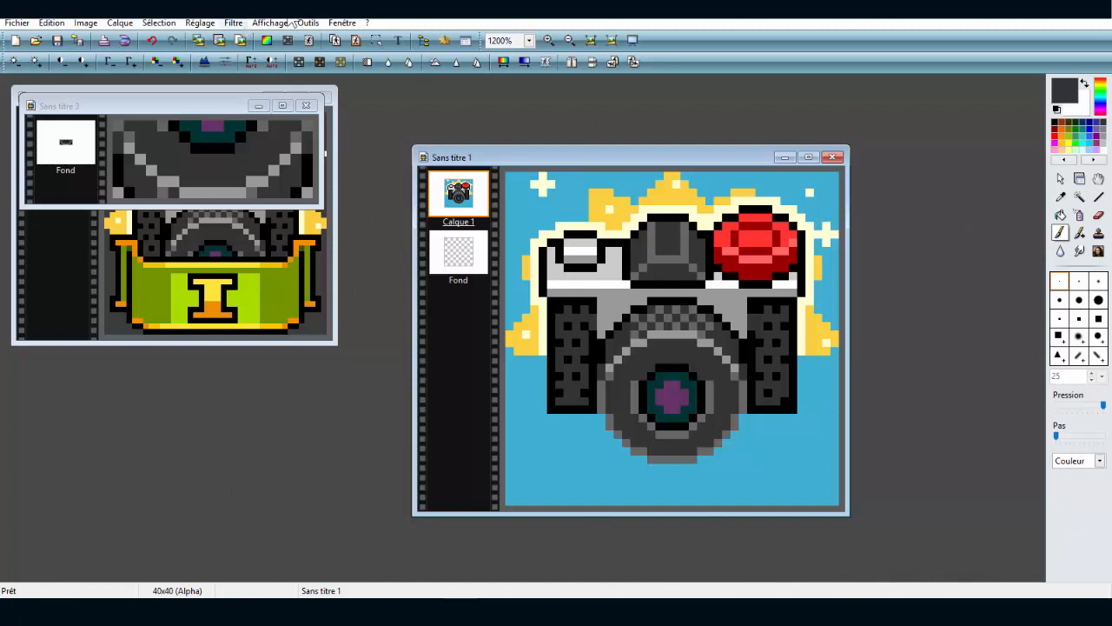
Step: Examine the whole badge at small magnification to judge the redrawn grips and lens
click(571, 40)
click(571, 40)
click(571, 40)
click(571, 40)
click(571, 40)
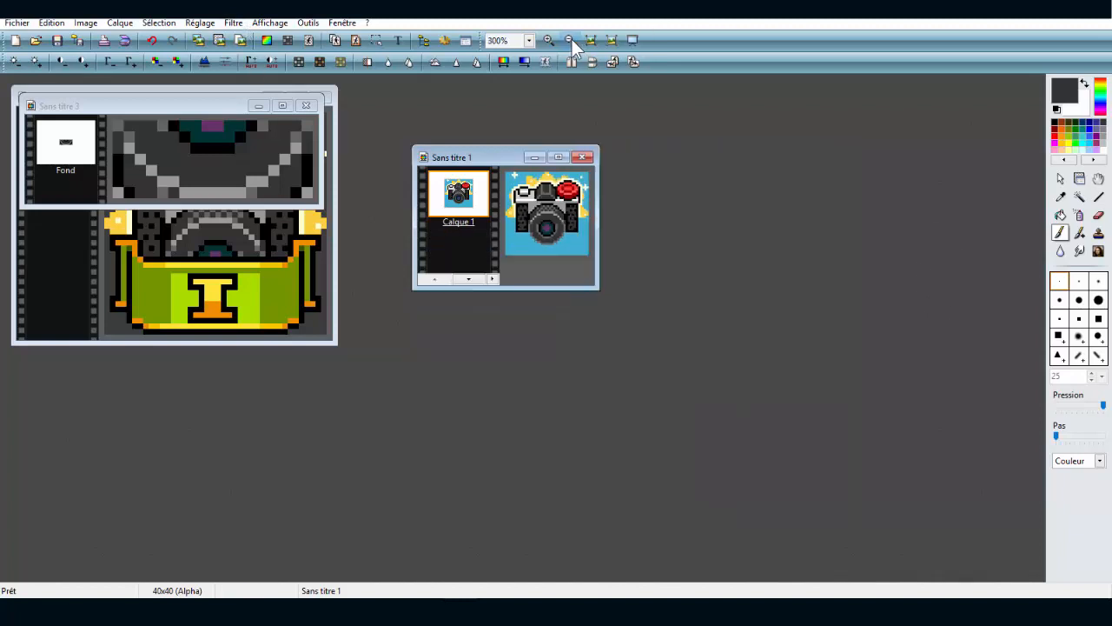
click(571, 40)
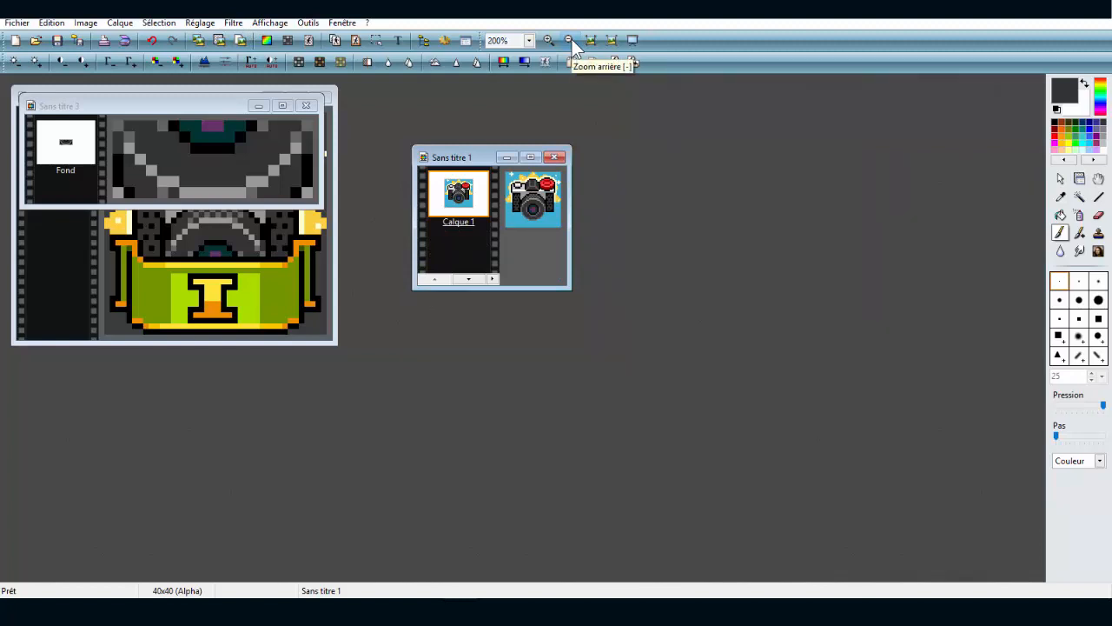
click(548, 40)
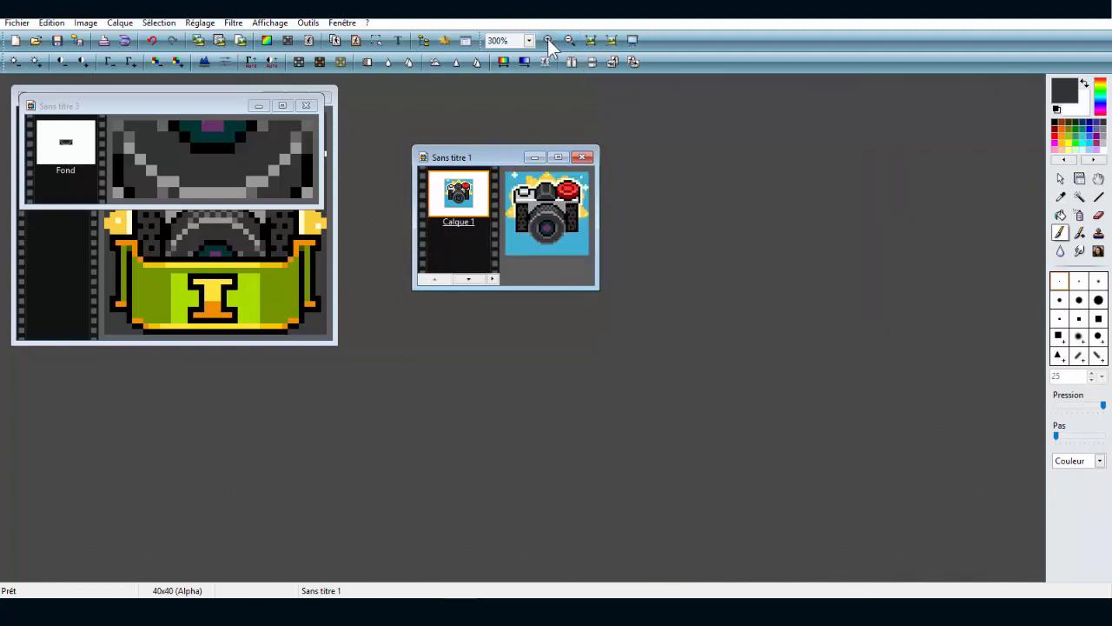
click(547, 40)
click(547, 40)
click(548, 40)
click(547, 40)
click(547, 40)
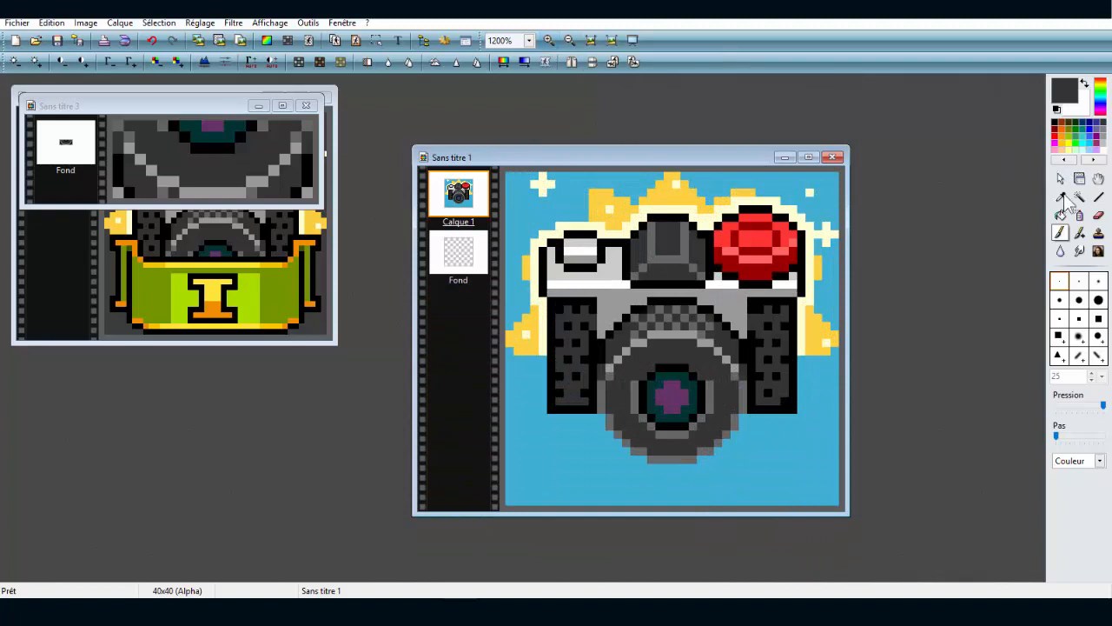
Step: Draw a one-pixel black outline around the lower edge of the lens and check the overall look of the badge
click(1055, 122)
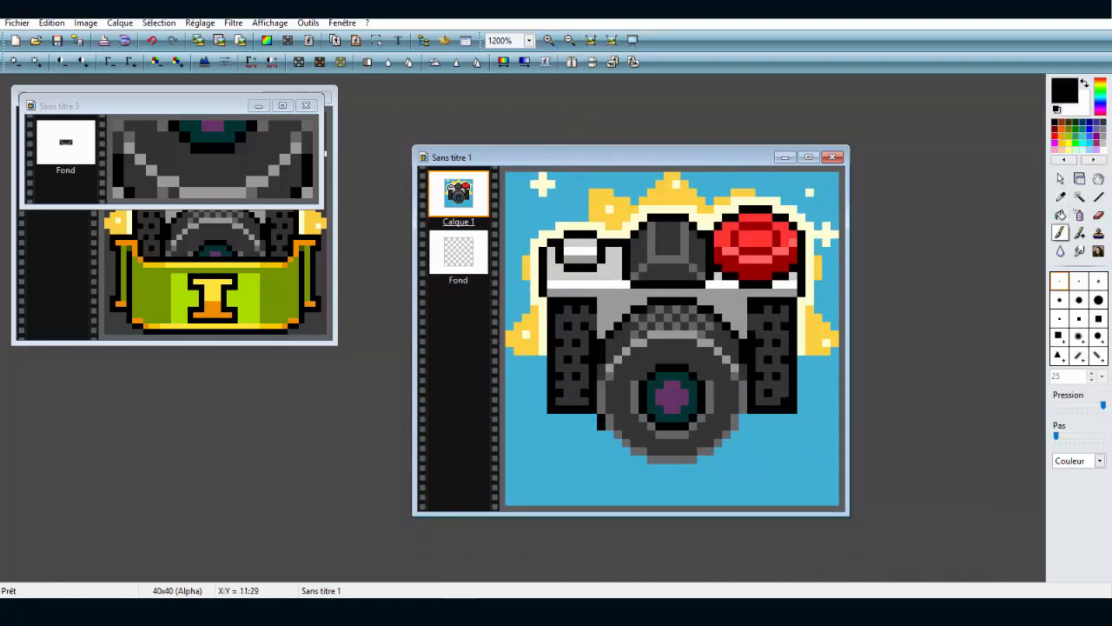
mouse_move(610, 435)
mouse_down()
mouse_move(656, 462)
mouse_move(704, 466)
mouse_move(736, 435)
mouse_up()
click(568, 41)
click(569, 41)
click(568, 41)
click(569, 41)
click(550, 41)
click(549, 41)
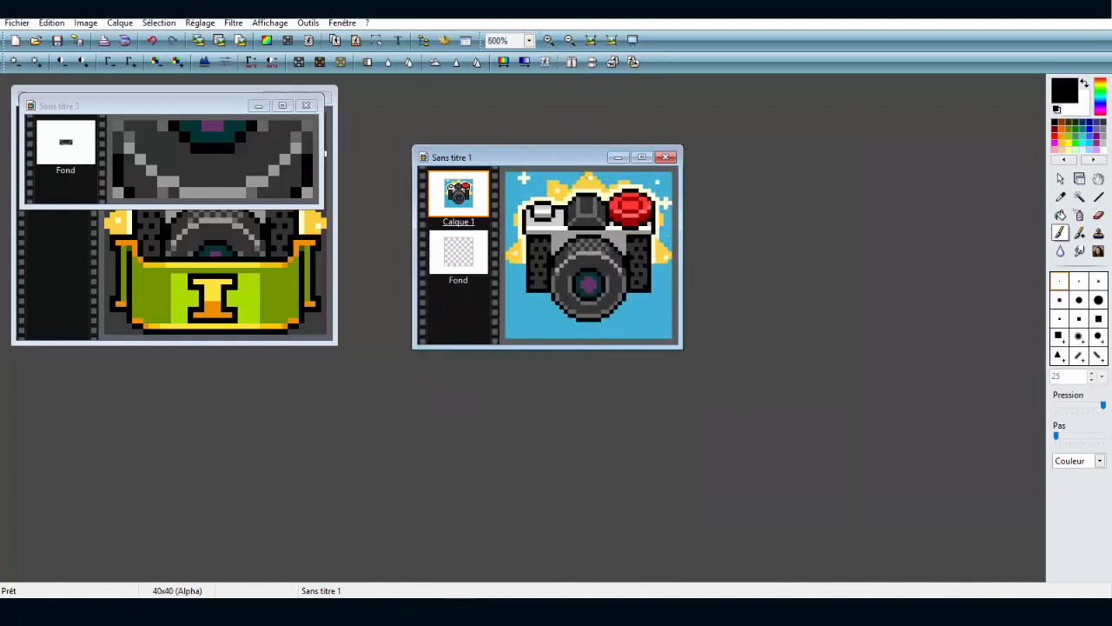
click(549, 40)
click(550, 40)
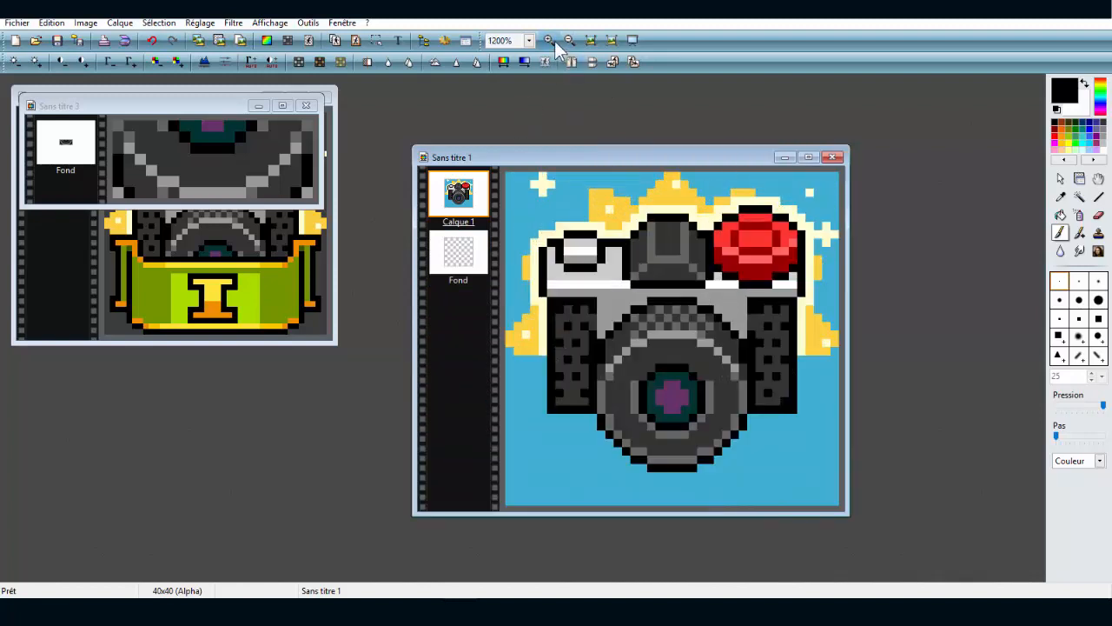
Step: Fill the yellow star points around the camera with the sampled background blue
click(1060, 197)
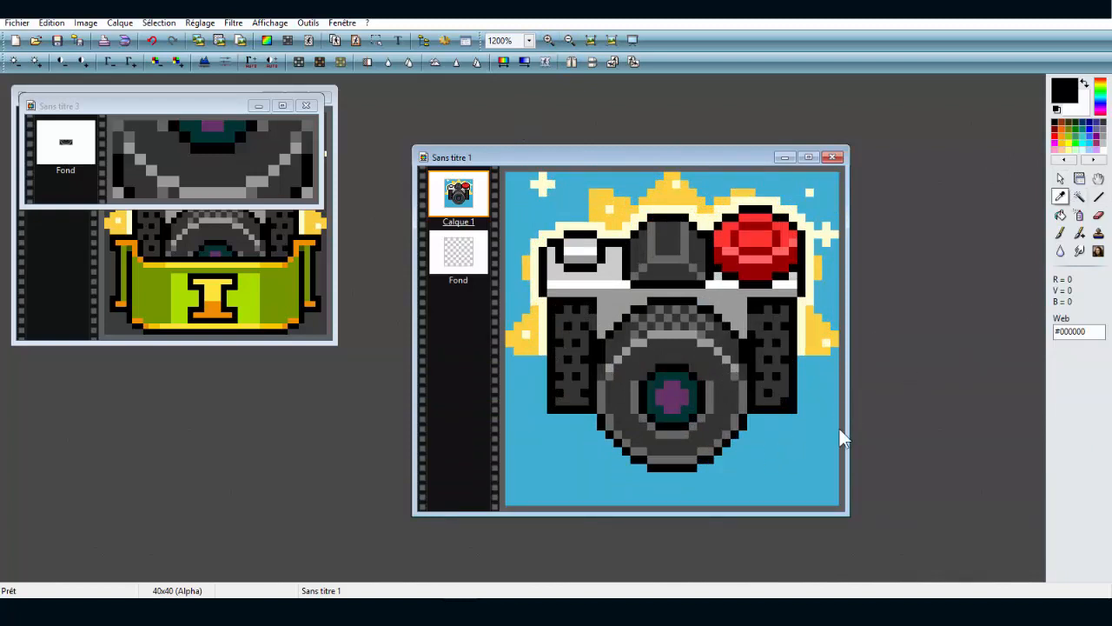
click(818, 442)
click(1060, 215)
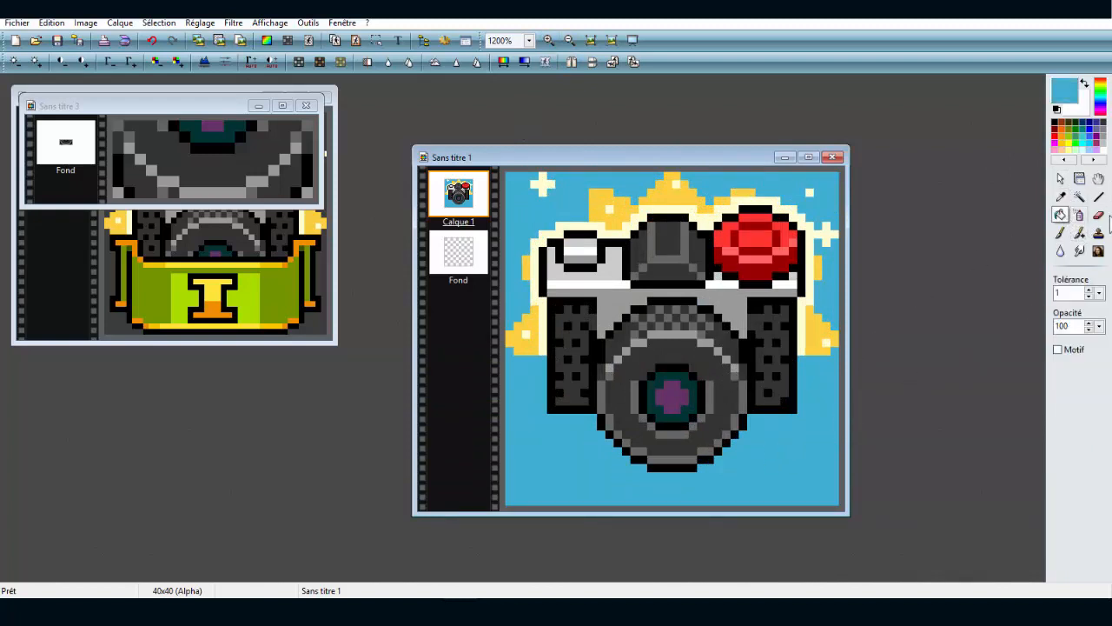
click(824, 327)
click(818, 267)
click(739, 193)
click(670, 195)
click(609, 209)
click(600, 203)
click(527, 268)
click(526, 325)
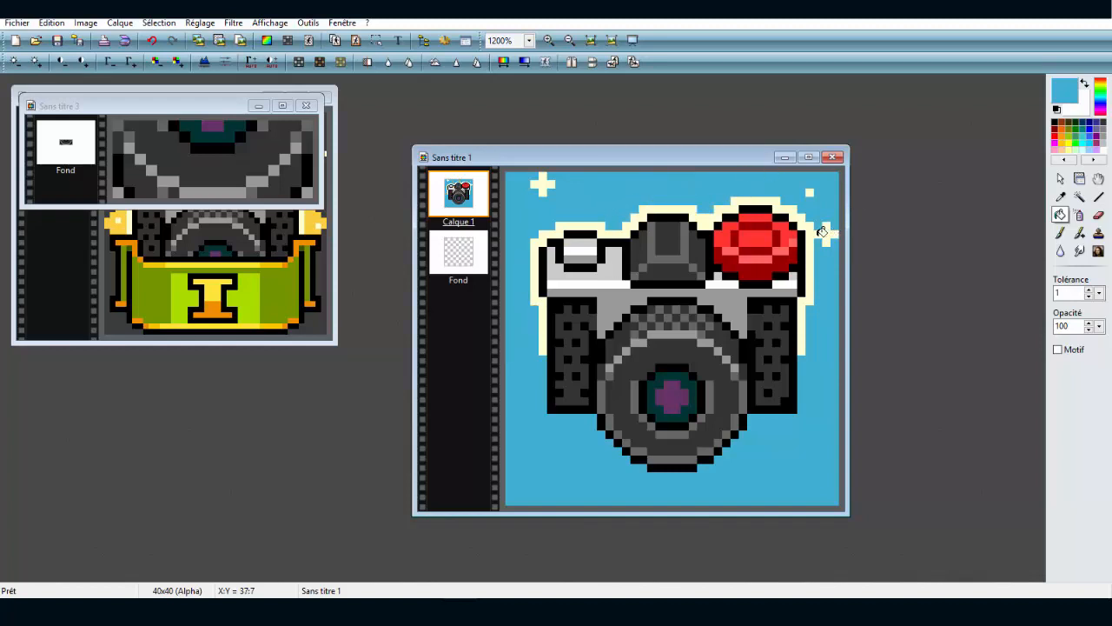
Step: Paint over the remaining sparkles with the background blue and continue the cream outline around the camera's lower edge
click(1060, 233)
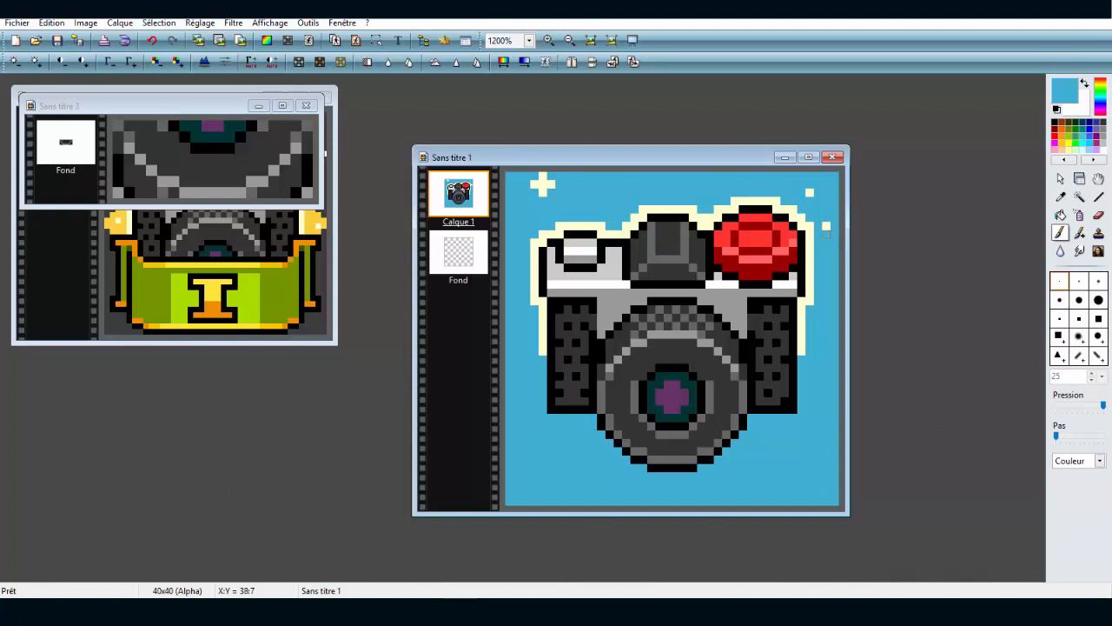
drag(551, 183, 543, 184)
click(542, 191)
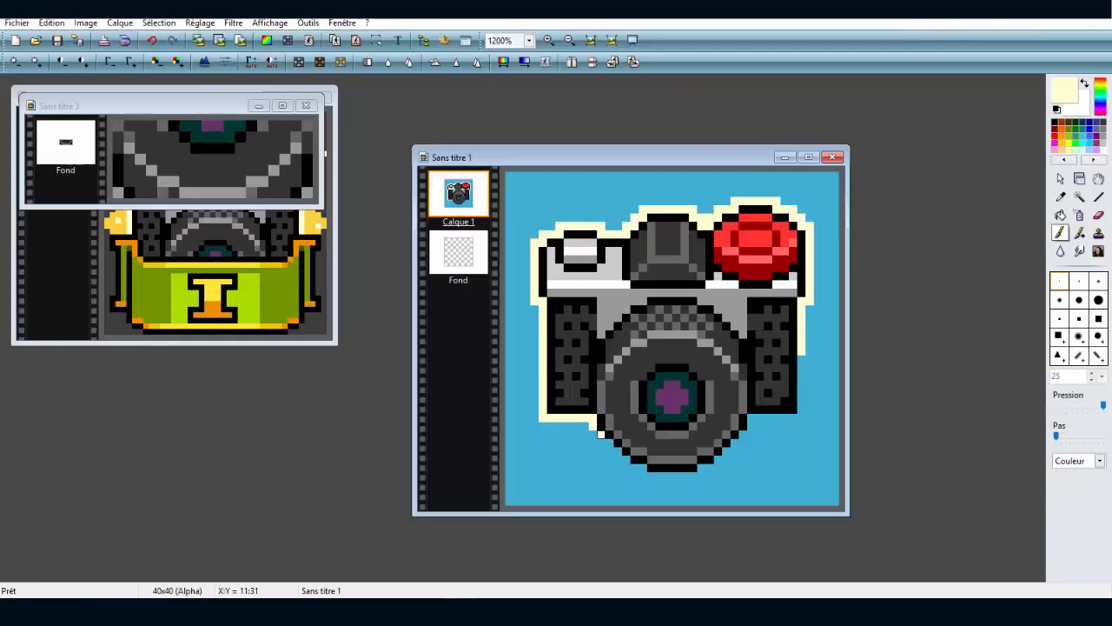
mouse_move(607, 440)
mouse_down()
mouse_move(677, 476)
mouse_move(719, 458)
mouse_move(747, 426)
mouse_move(782, 416)
mouse_move(801, 359)
mouse_up()
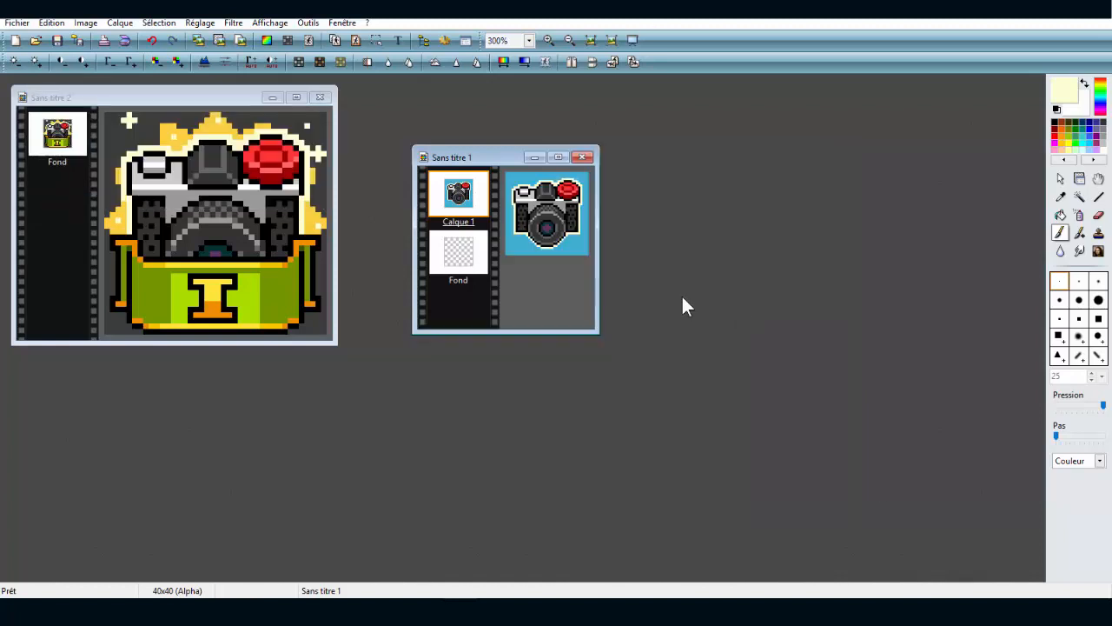
Step: Merge all layers of the badge image into a single layer
right_click(453, 191)
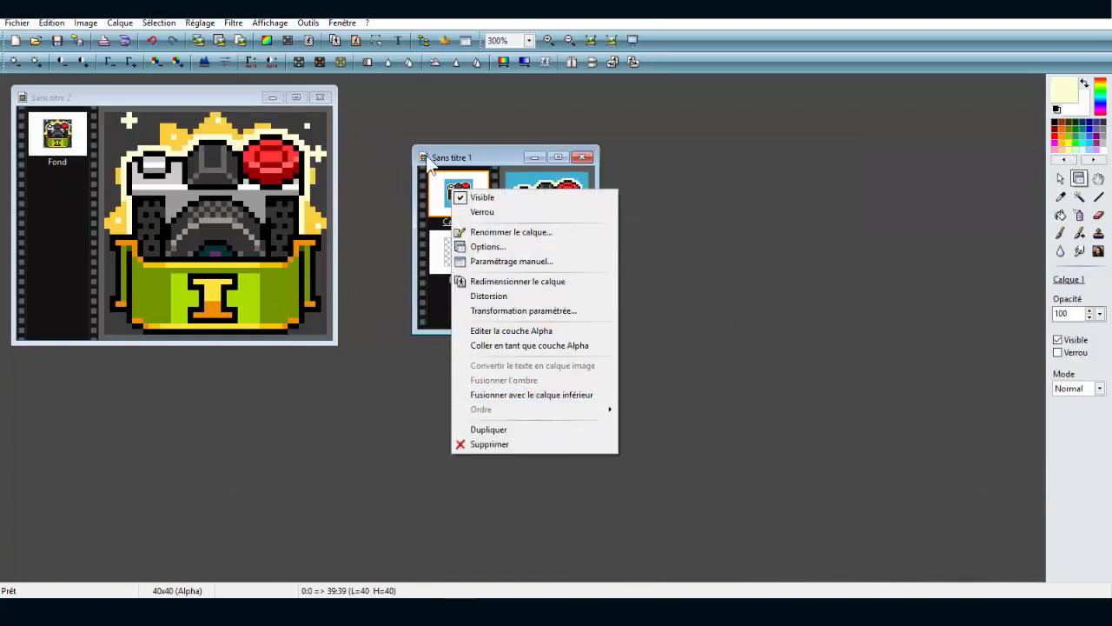
click(431, 179)
right_click(446, 183)
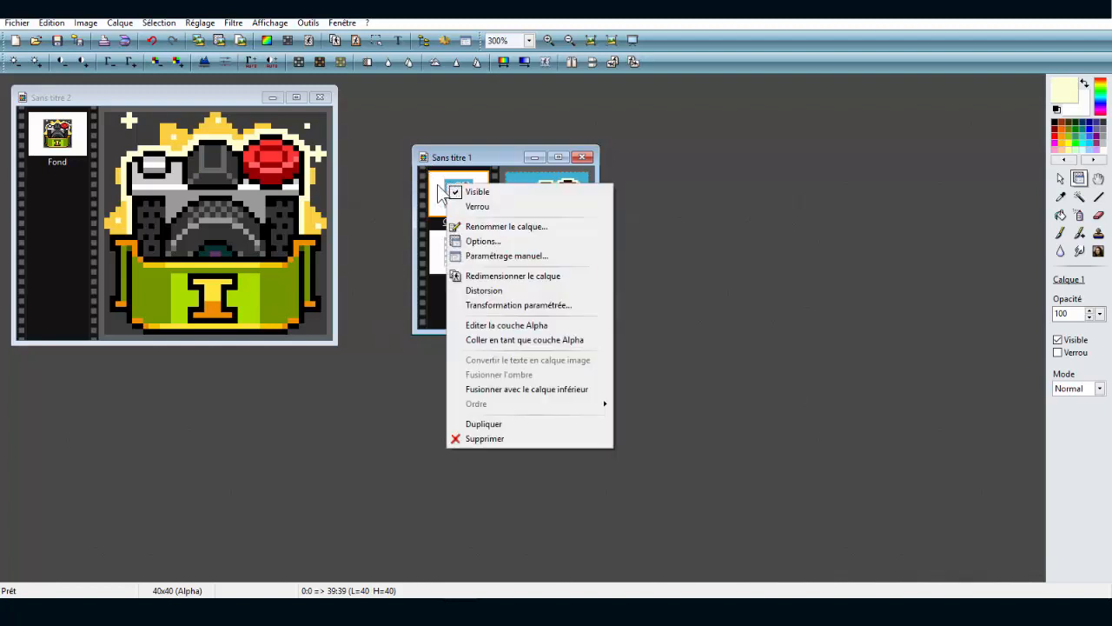
click(439, 190)
click(52, 23)
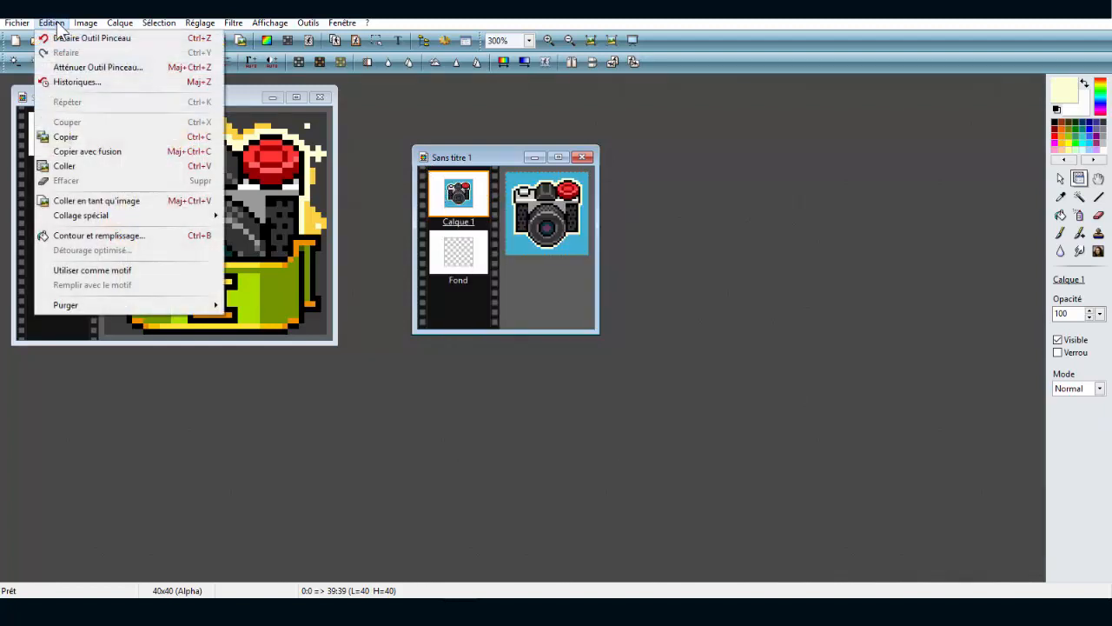
mouse_move(126, 26)
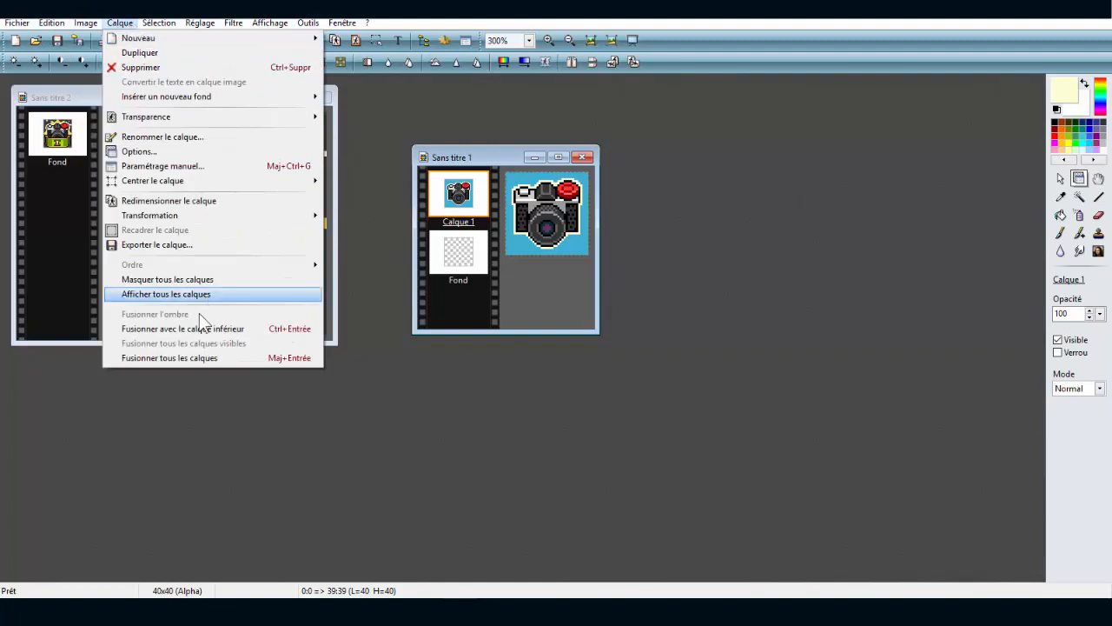
click(168, 357)
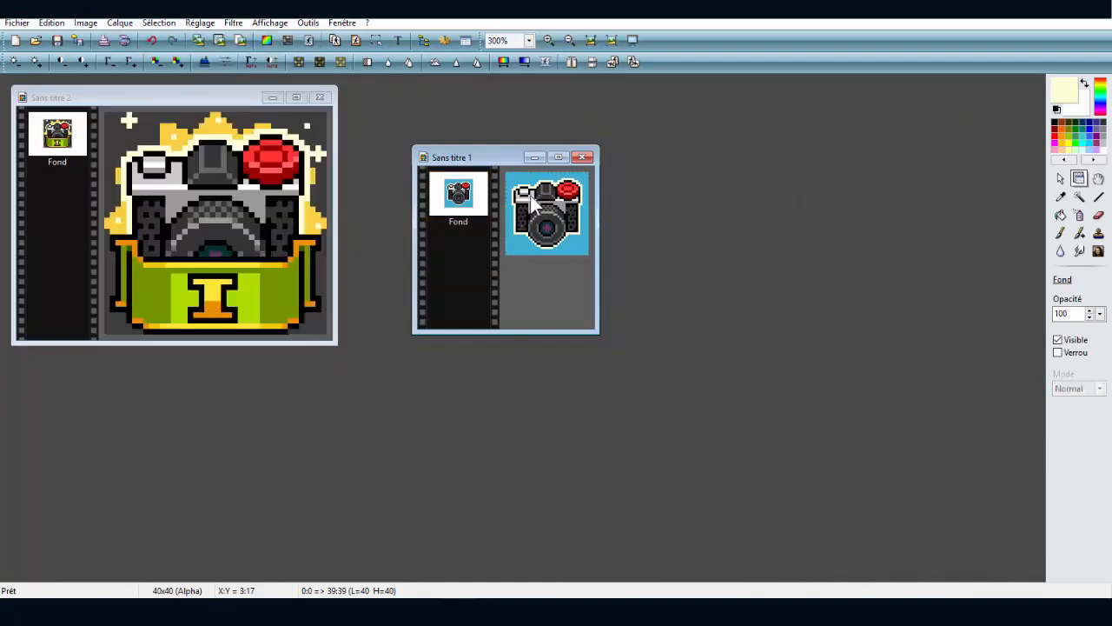
Step: Set the blue background as the image's transparency colour, picking the blue from the badge
click(85, 22)
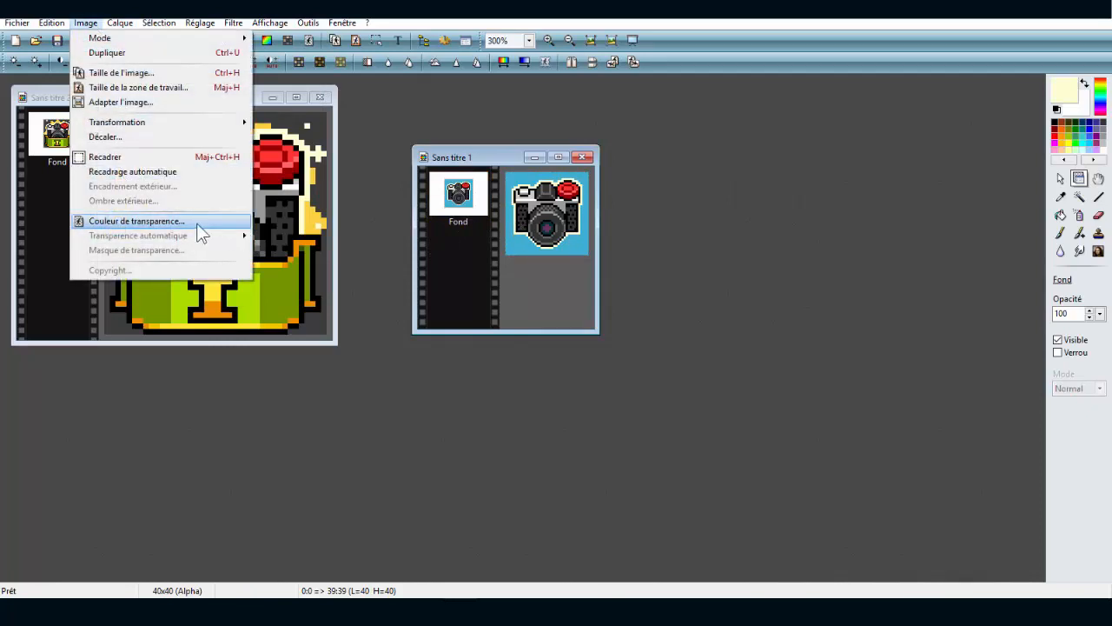
click(136, 221)
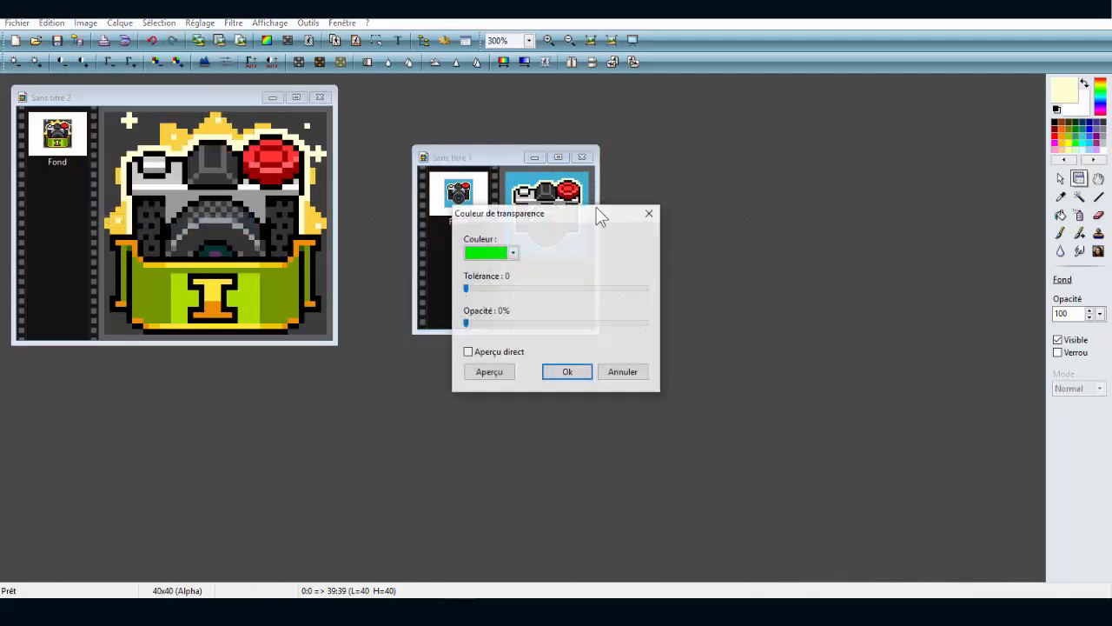
drag(599, 209, 854, 217)
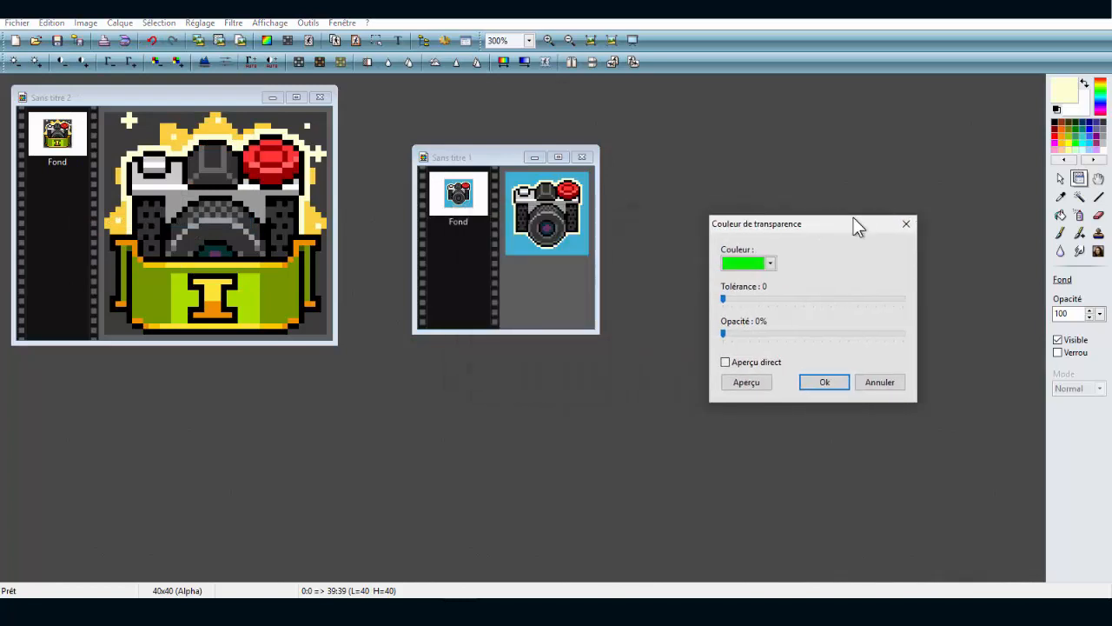
click(772, 262)
click(772, 262)
click(585, 224)
click(830, 383)
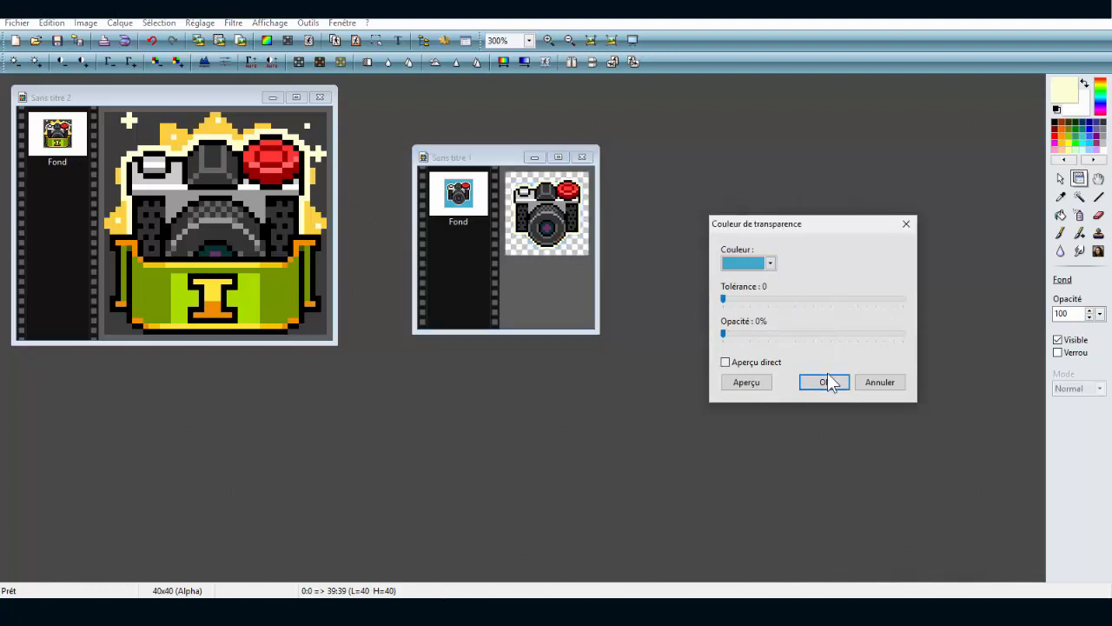
Step: Enclose the camera and its cream outline in a 34 × 34 pixel rectangular selection and cut it from the image
click(1062, 179)
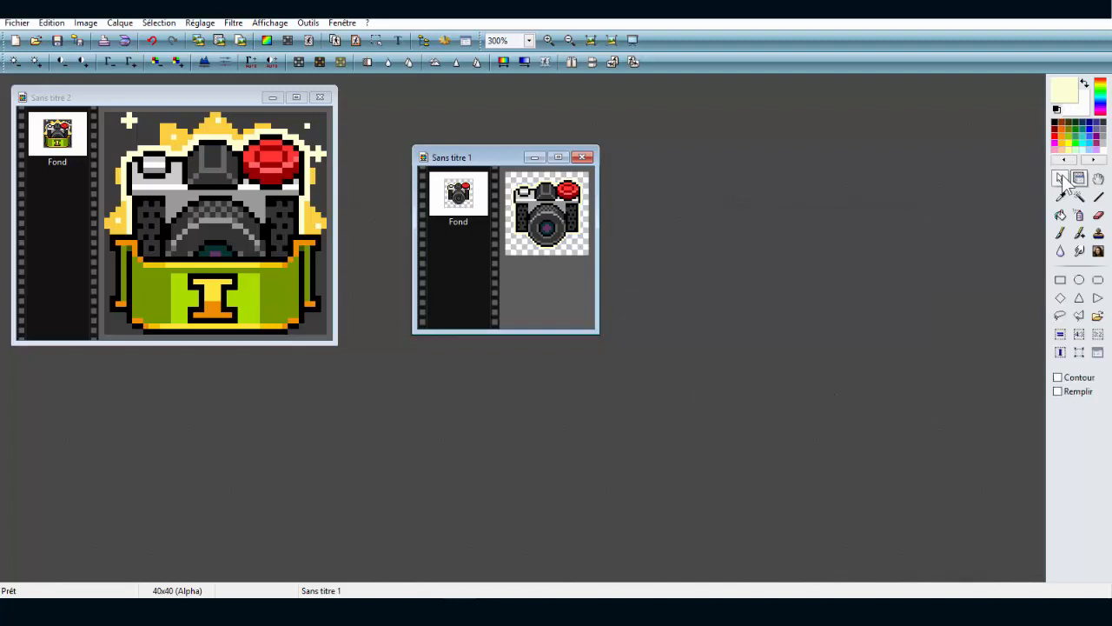
click(550, 40)
click(551, 40)
click(550, 40)
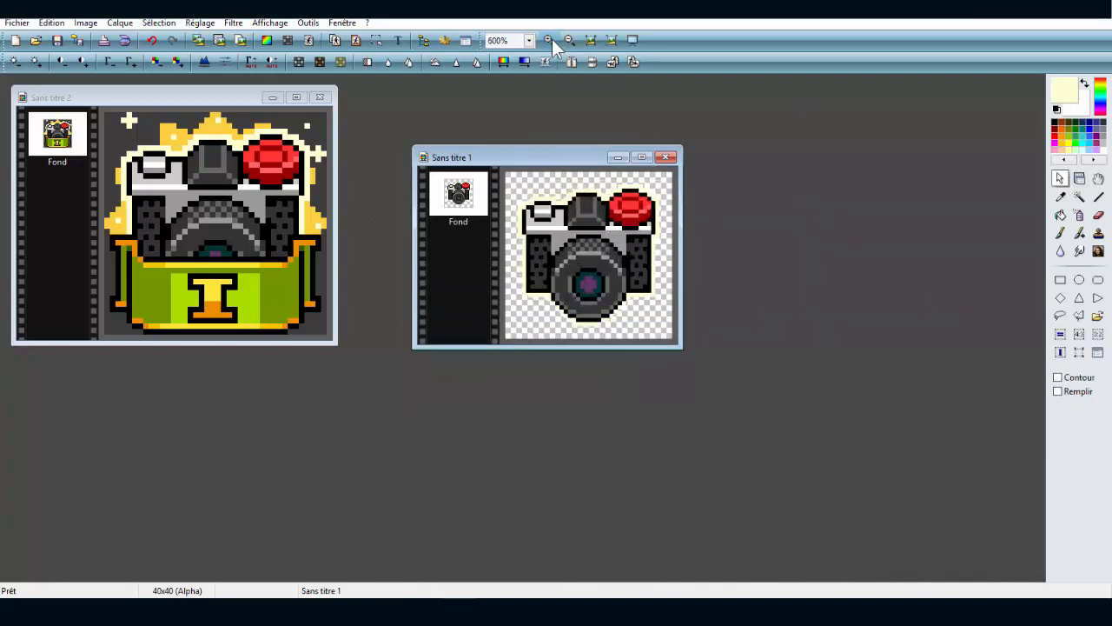
click(551, 40)
click(551, 40)
drag(531, 181, 820, 493)
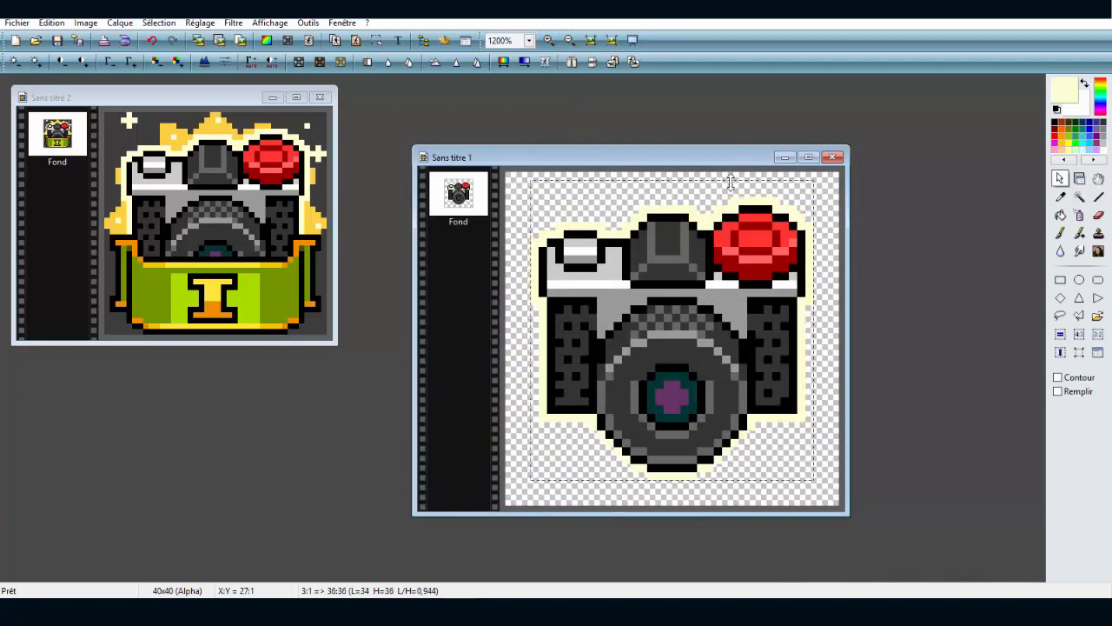
drag(730, 181, 729, 198)
right_click(726, 242)
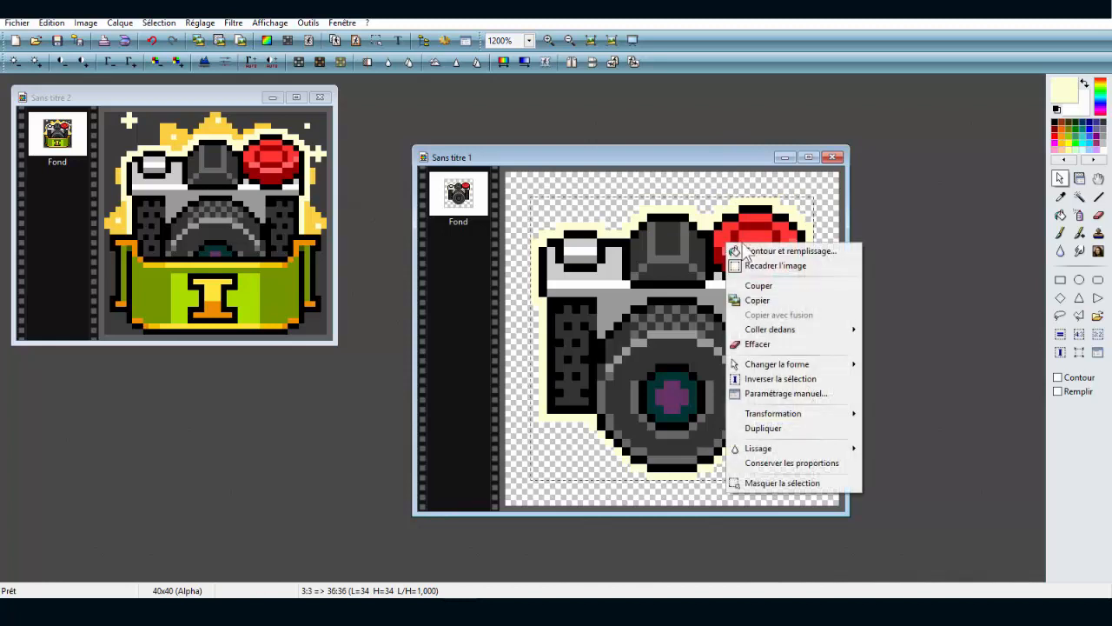
click(756, 286)
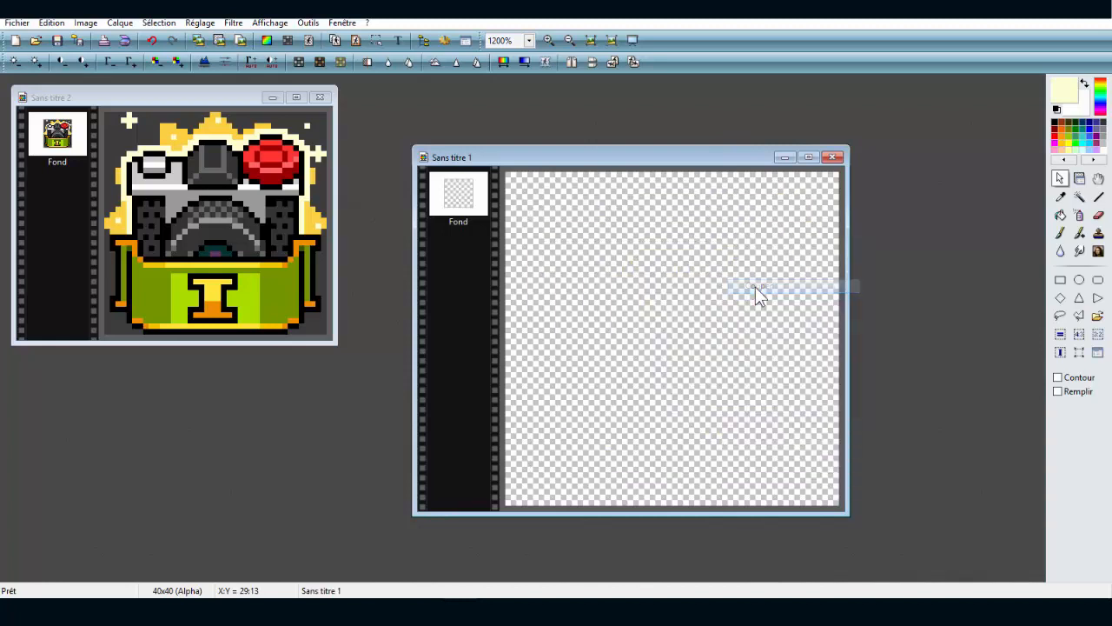
Step: Paste the cut camera back into the empty badge image as a new layer
right_click(755, 286)
click(690, 250)
right_click(690, 250)
click(737, 335)
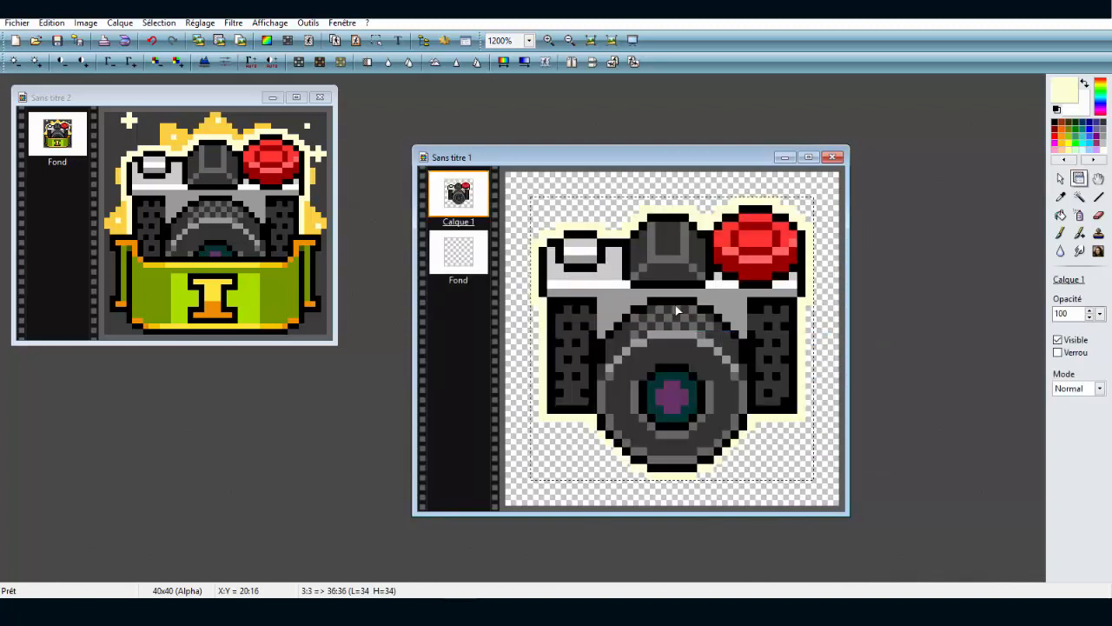
Step: Centre the camera layer on the canvas with automatic positioning and merge it with the layer below
right_click(677, 308)
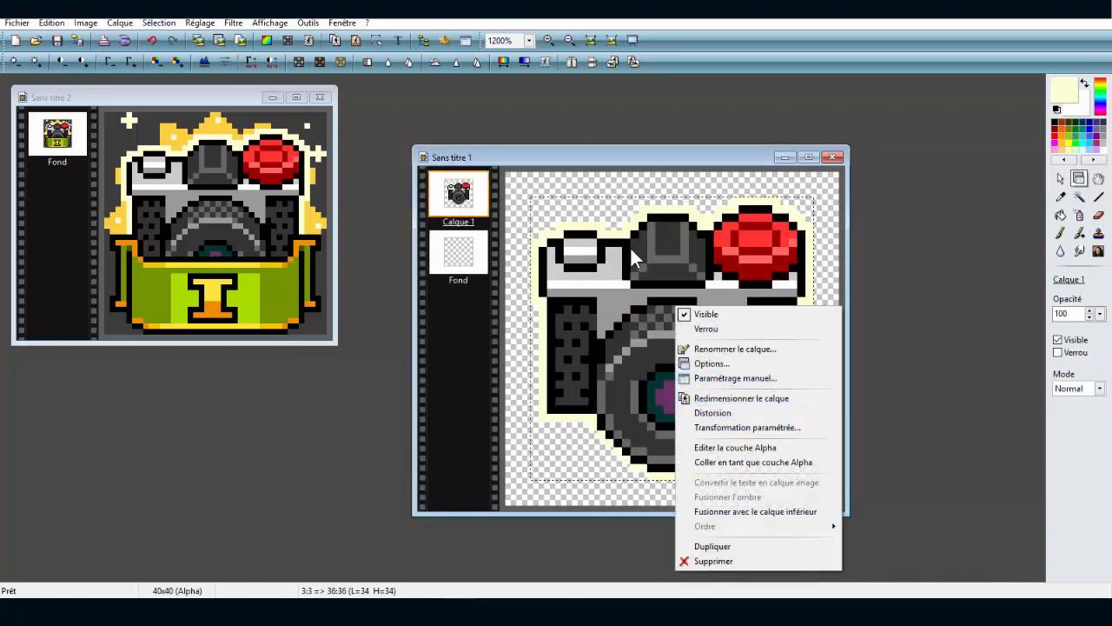
drag(640, 249, 580, 233)
right_click(581, 236)
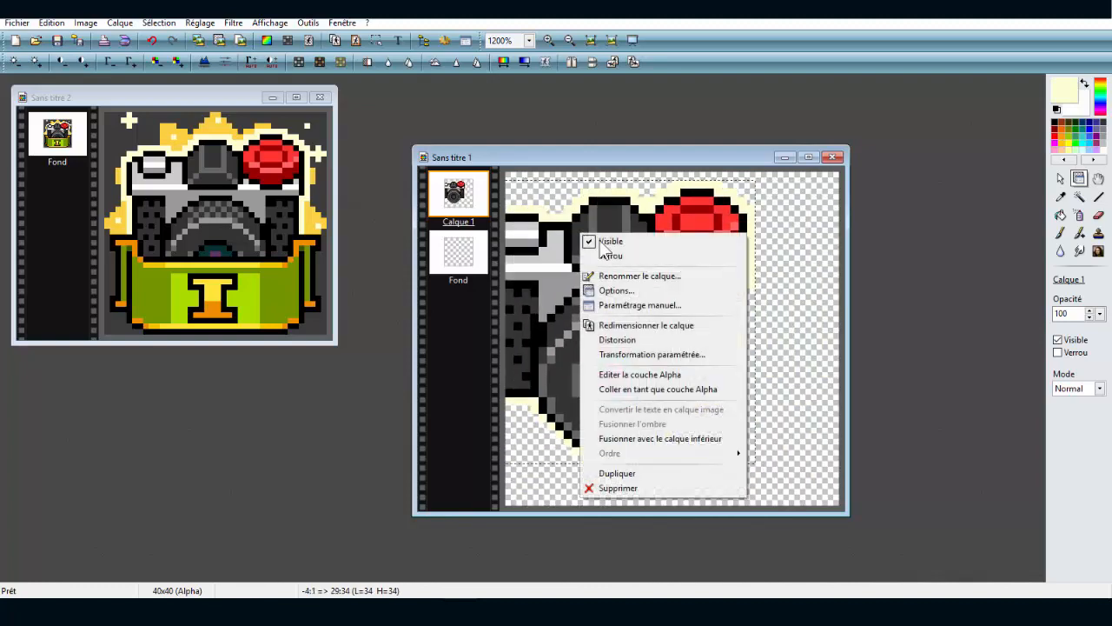
click(698, 306)
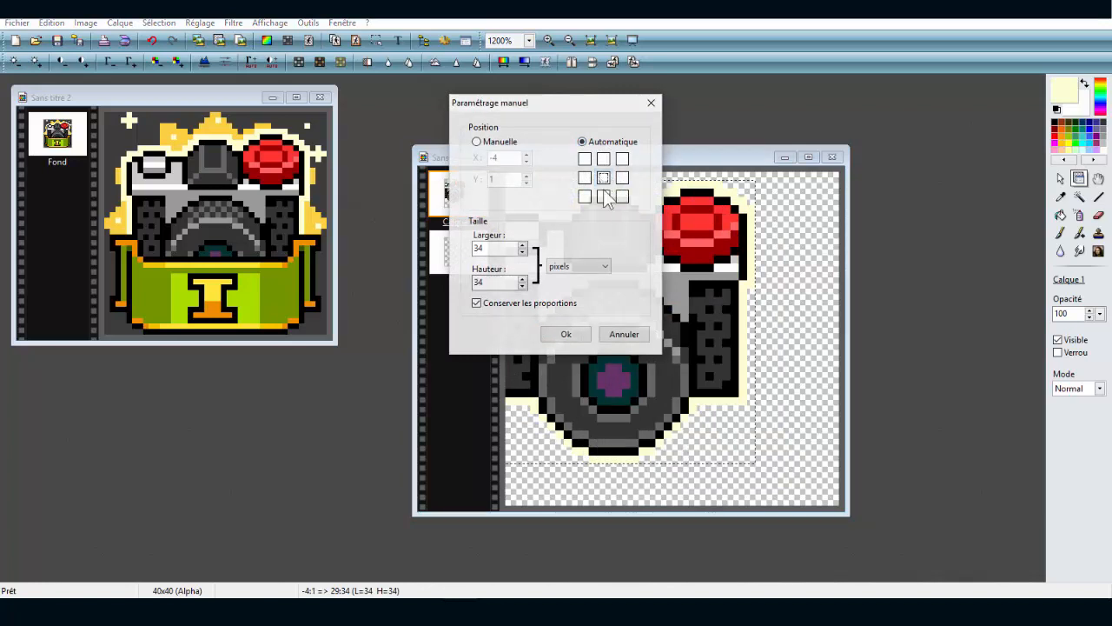
click(566, 336)
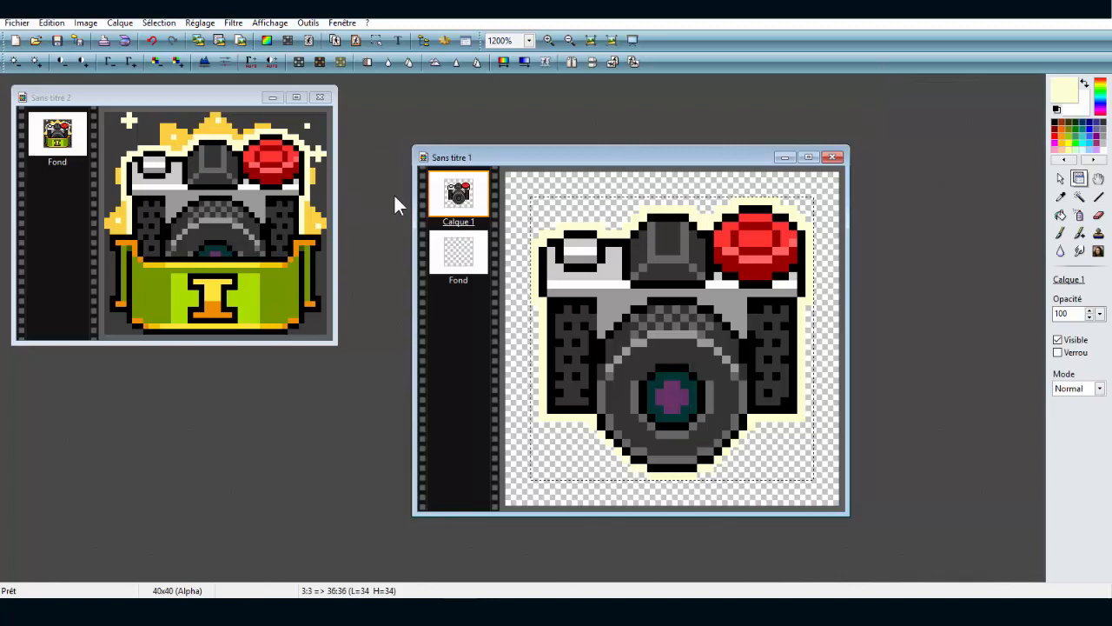
right_click(451, 179)
click(538, 384)
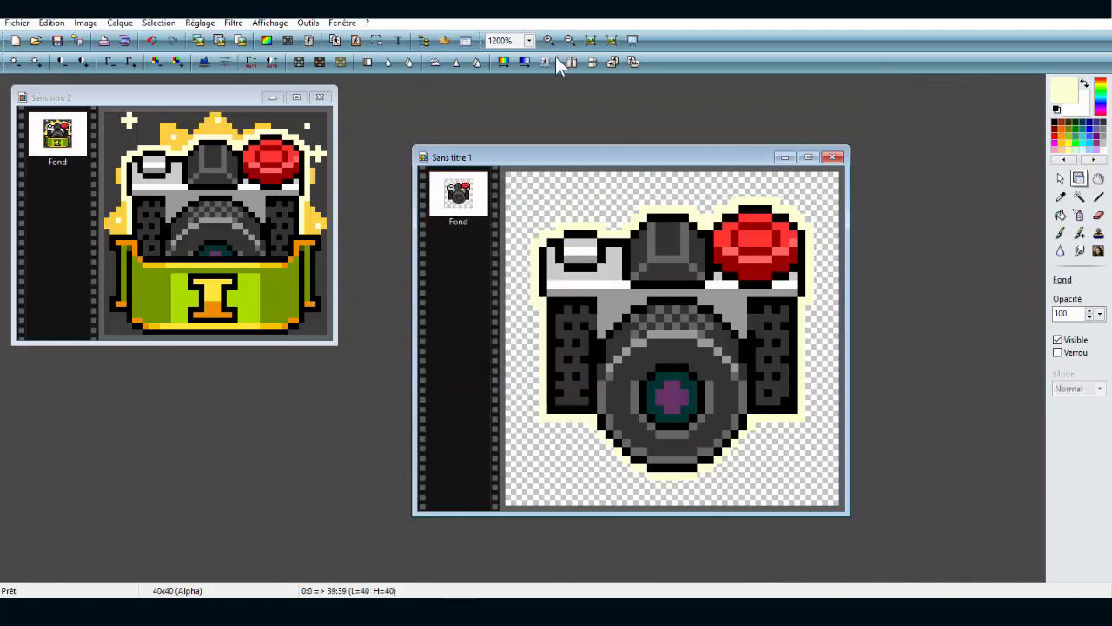
Step: Examine the finished badge at 100% and at 400% magnification in an enlarged image window
click(569, 41)
click(569, 41)
click(570, 41)
click(569, 41)
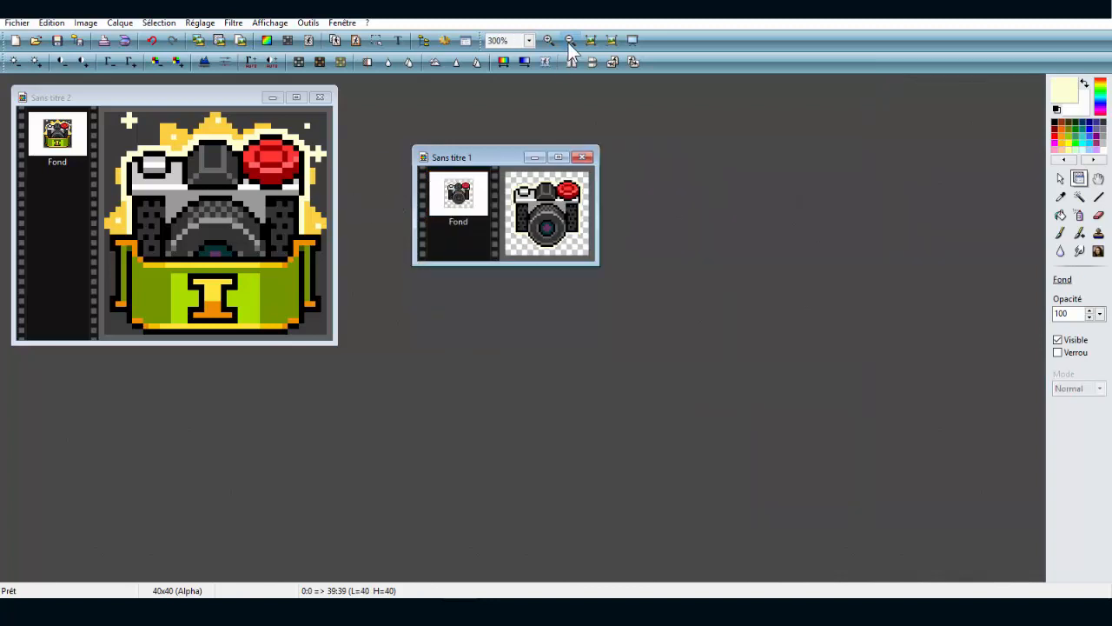
click(569, 40)
click(569, 41)
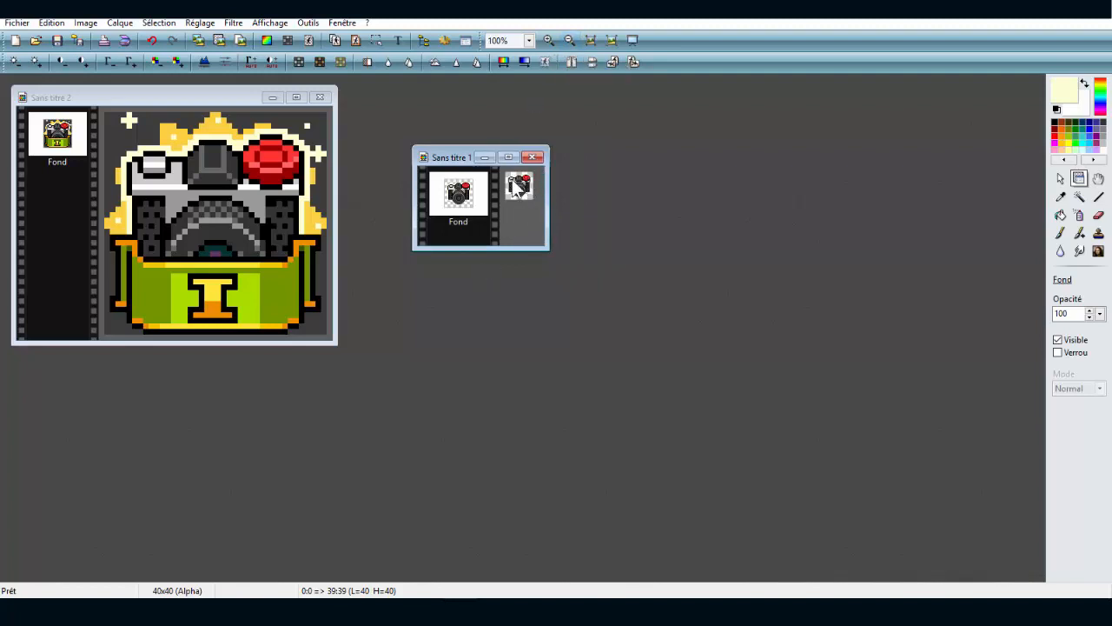
drag(545, 247, 739, 372)
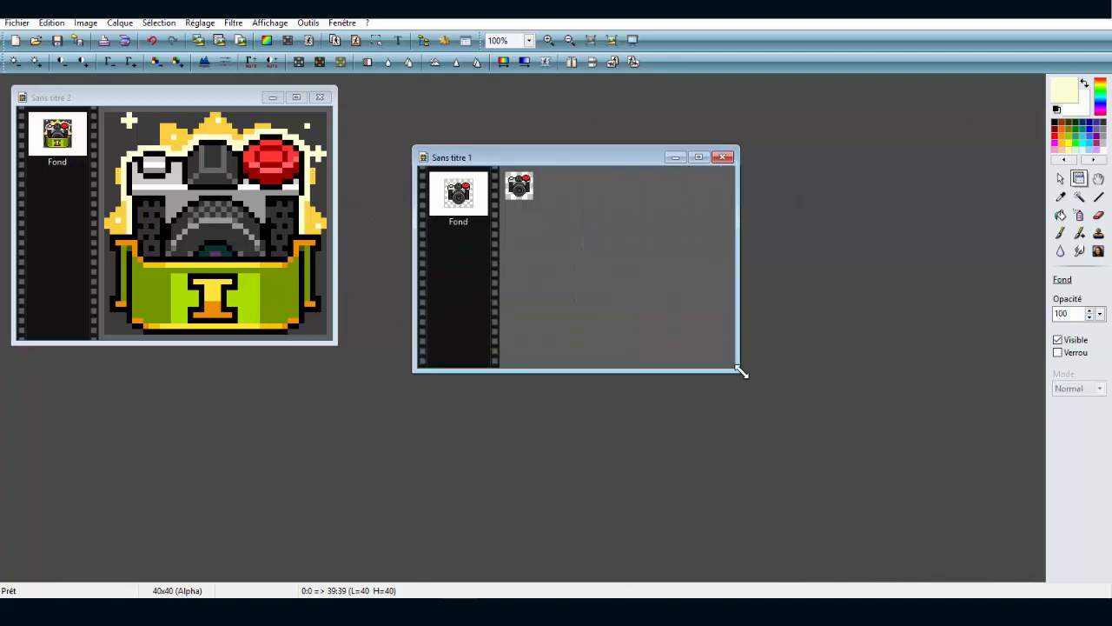
click(561, 39)
click(552, 37)
click(552, 38)
click(552, 38)
click(552, 38)
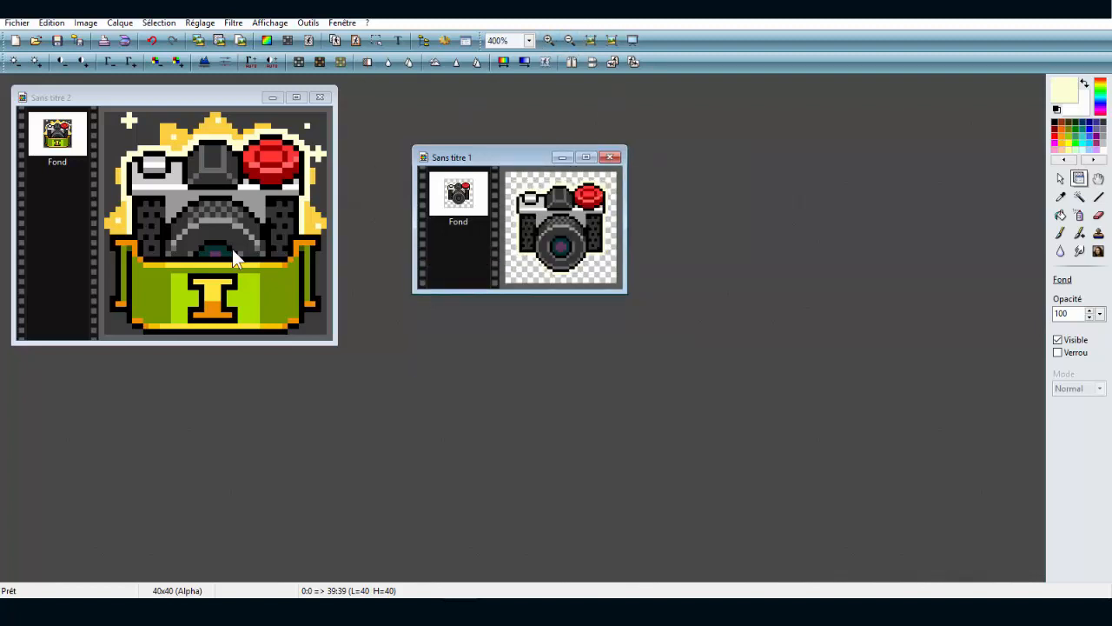